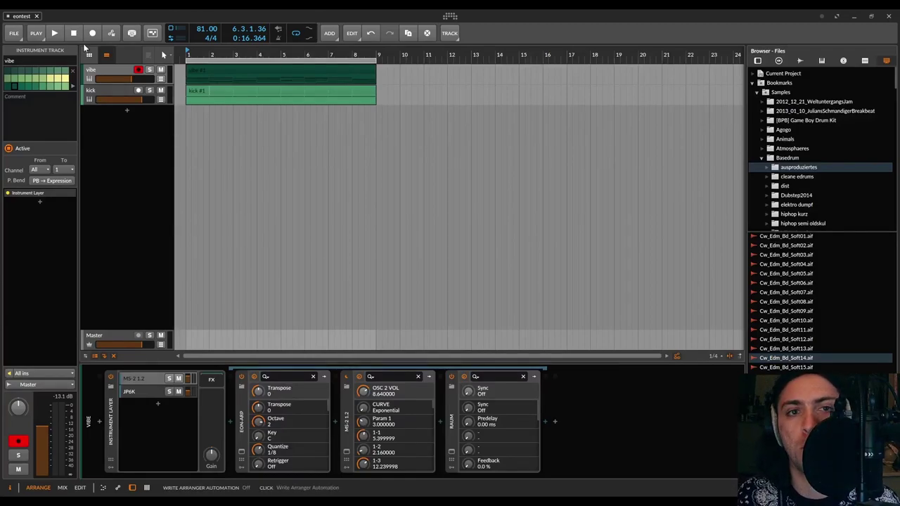
Open the EON-Arp in the vibe track's MS-2 1.2 layer and play the arrangement to review its arpeggio pattern
{"action": "left_click", "coordinate": [98, 70]}
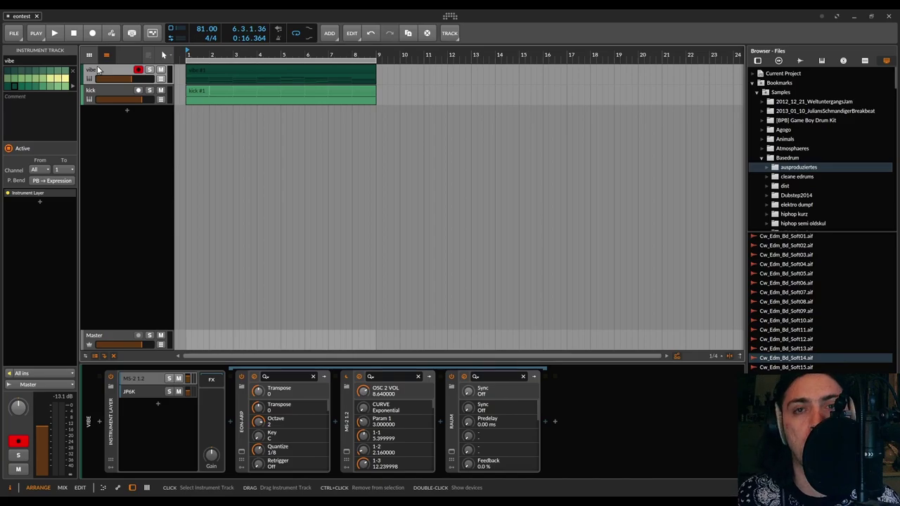
{"action": "left_click", "coordinate": [253, 376]}
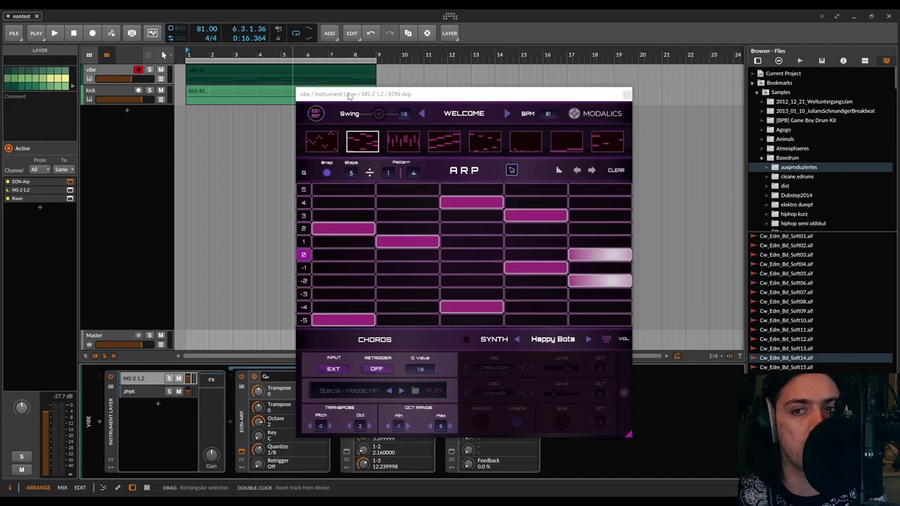
{"action": "key", "text": "space"}
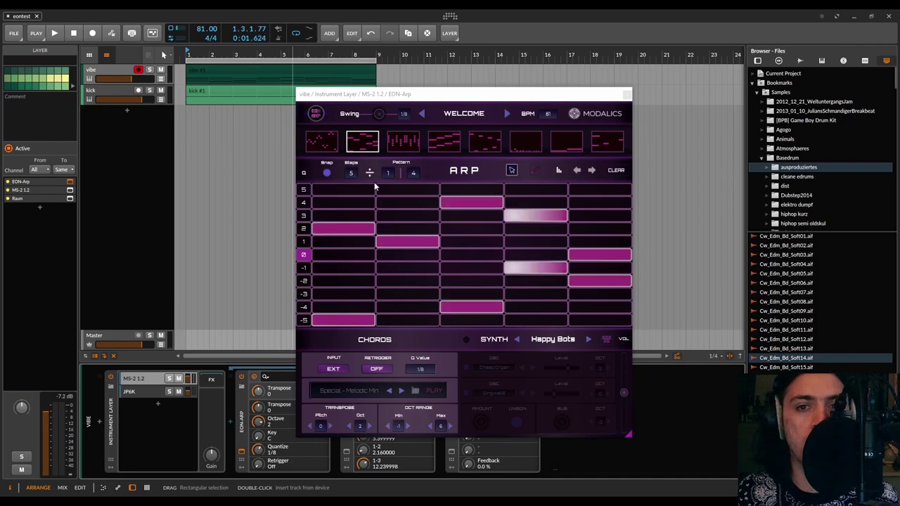
{"action": "left_click", "coordinate": [192, 62]}
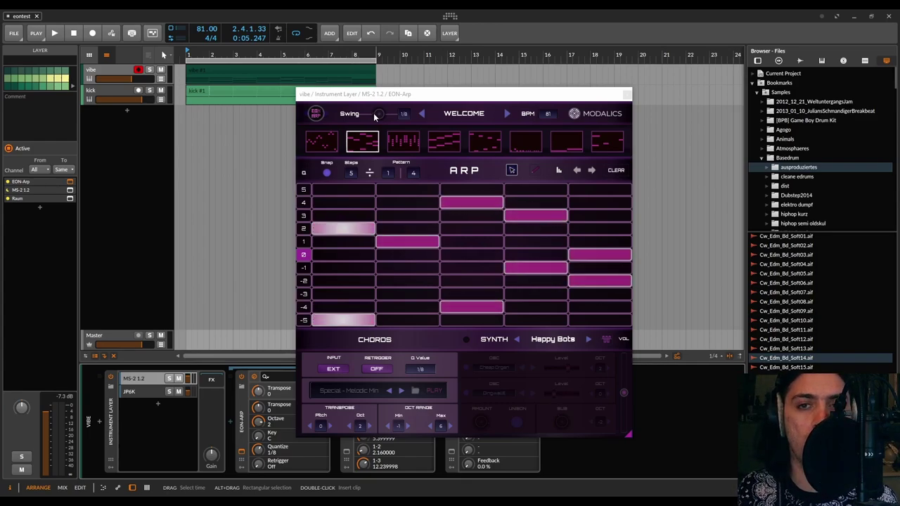
Open the kick track's EON-Arp, compare its pattern side by side with the vibe arpeggio, and close both plugin windows
{"action": "left_click", "coordinate": [111, 92]}
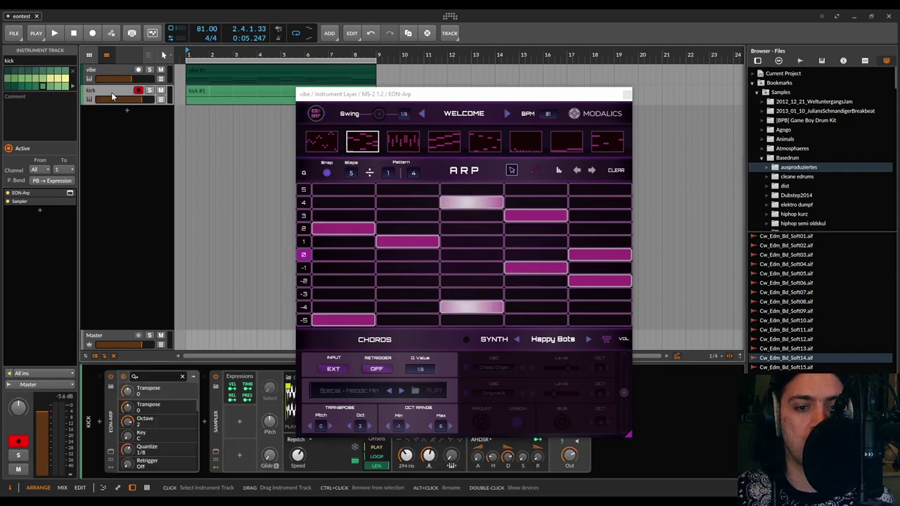
{"action": "left_click_drag", "start_coordinate": [386, 101], "coordinate": [586, 56]}
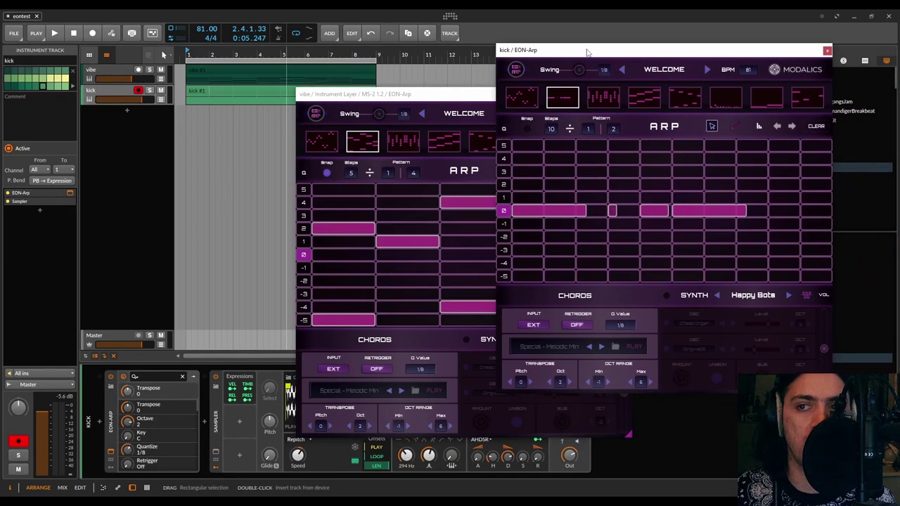
{"action": "left_click_drag", "start_coordinate": [426, 104], "coordinate": [209, 109]}
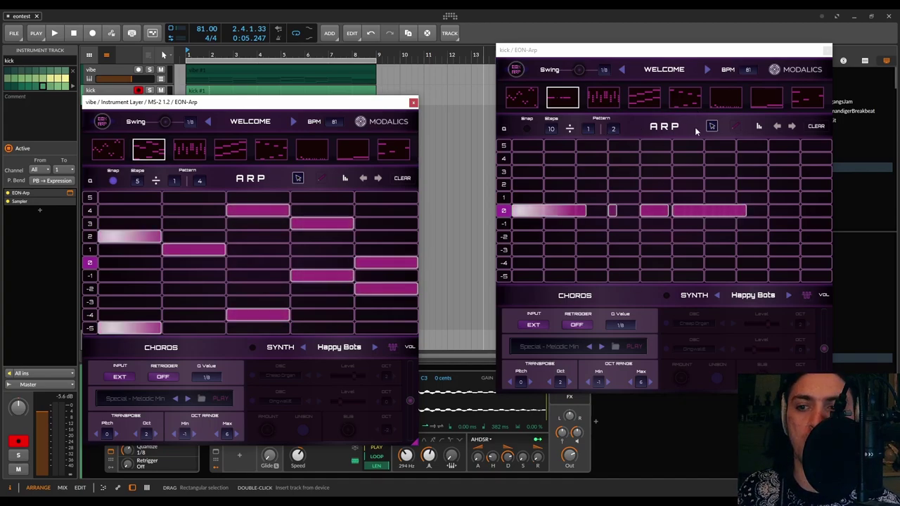
{"action": "left_click", "coordinate": [412, 103]}
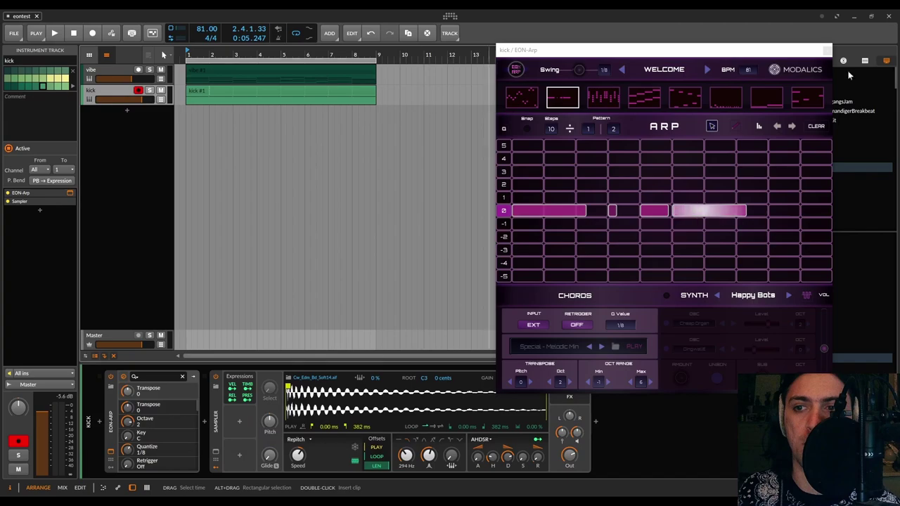
{"action": "left_click", "coordinate": [827, 50]}
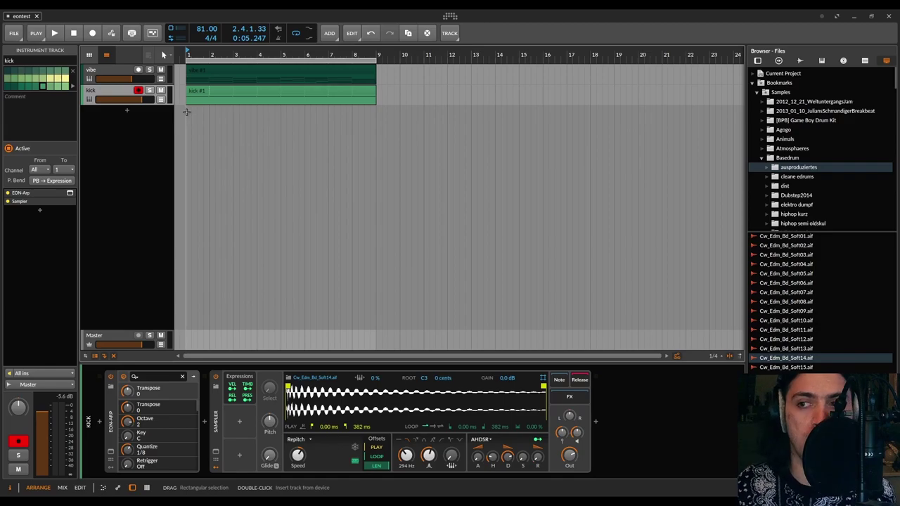
Find FBFPD_Snare_01.wav in the Snare sample folder and add it as a new instrument track below the kick
{"action": "scroll", "coordinate": [799, 160], "scroll_direction": "down", "scroll_amount": 4}
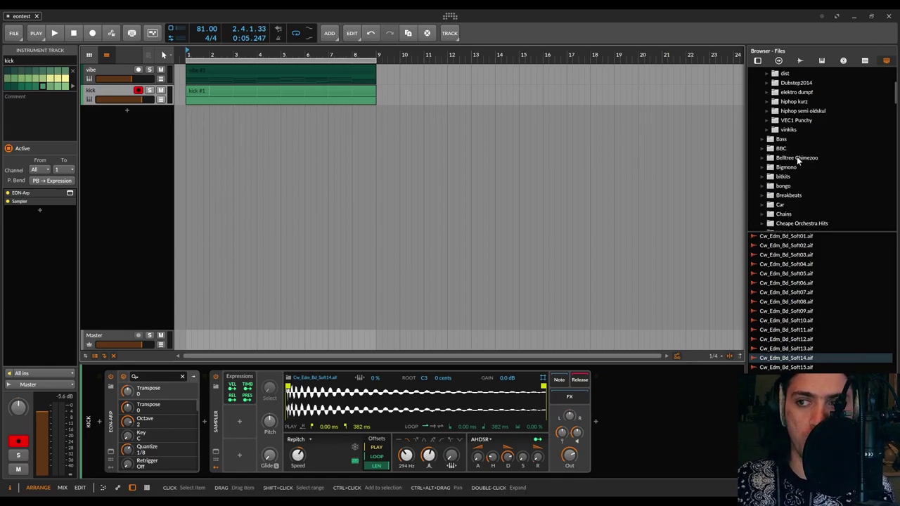
{"action": "scroll", "coordinate": [796, 156], "scroll_direction": "up", "scroll_amount": 2}
{"action": "left_click", "coordinate": [761, 103]}
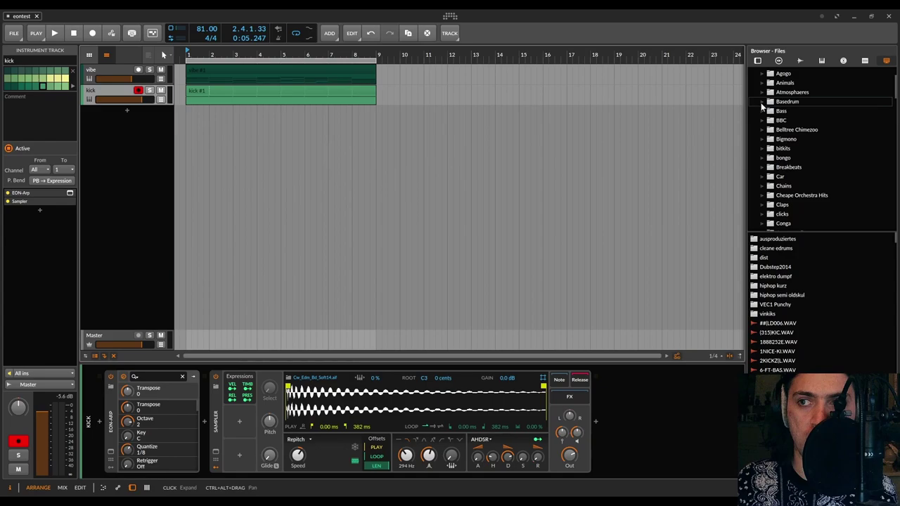
{"action": "scroll", "coordinate": [797, 139], "scroll_direction": "down", "scroll_amount": 8}
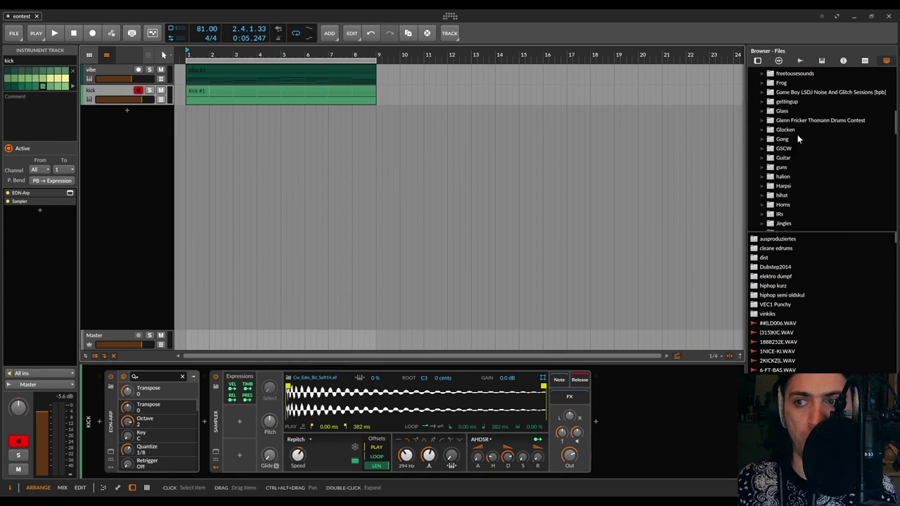
{"action": "scroll", "coordinate": [781, 188], "scroll_direction": "down", "scroll_amount": 10}
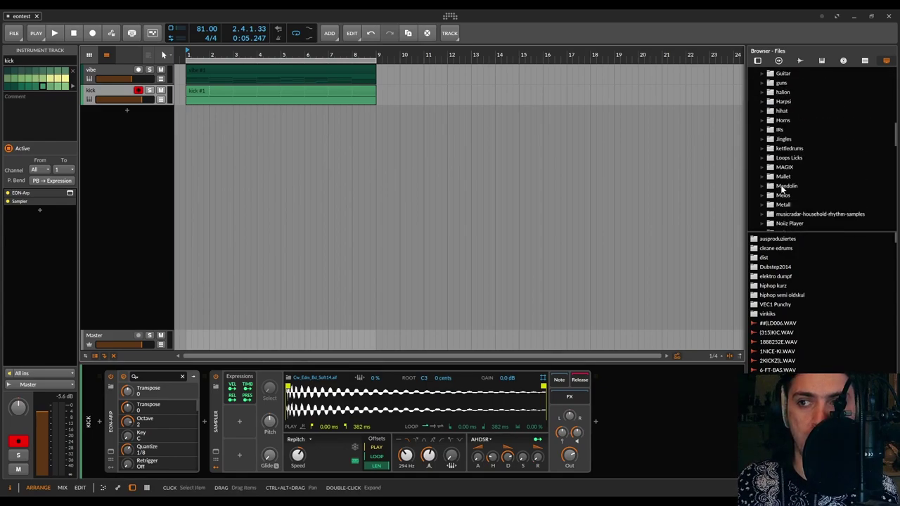
{"action": "scroll", "coordinate": [780, 188], "scroll_direction": "down", "scroll_amount": 3}
{"action": "double_click", "coordinate": [782, 195]}
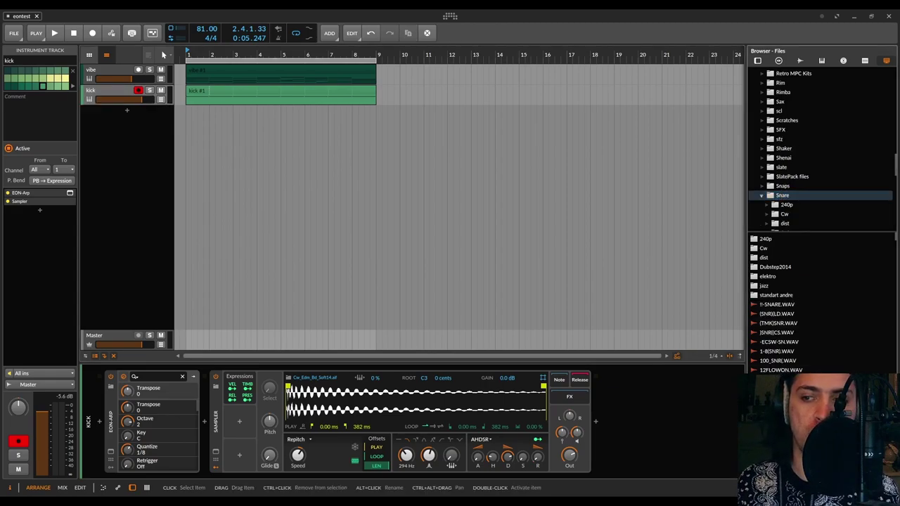
{"action": "left_click_drag", "start_coordinate": [780, 369], "coordinate": [200, 114]}
Create a snare clip with C3 sixteenth notes on beats 2 and 4, consolidating the two half-bar clips into one bar
{"action": "double_click", "coordinate": [203, 112]}
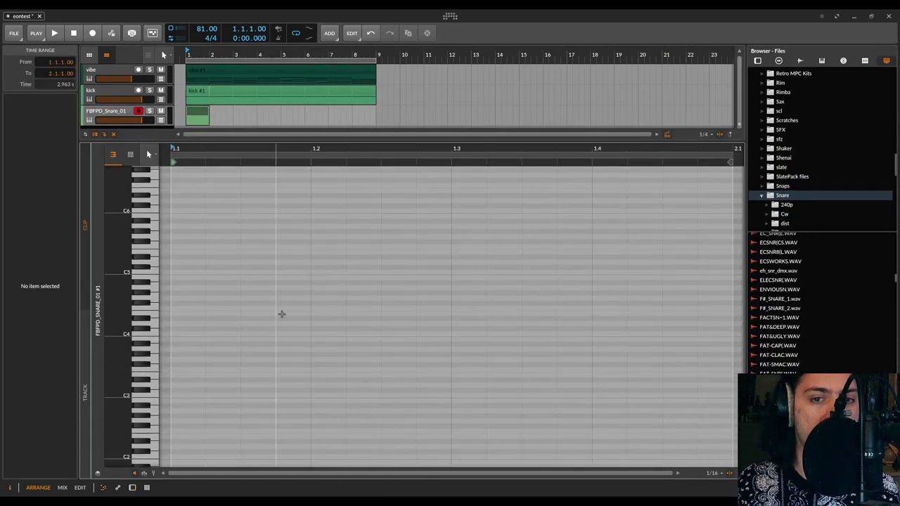
{"action": "double_click", "coordinate": [461, 322]}
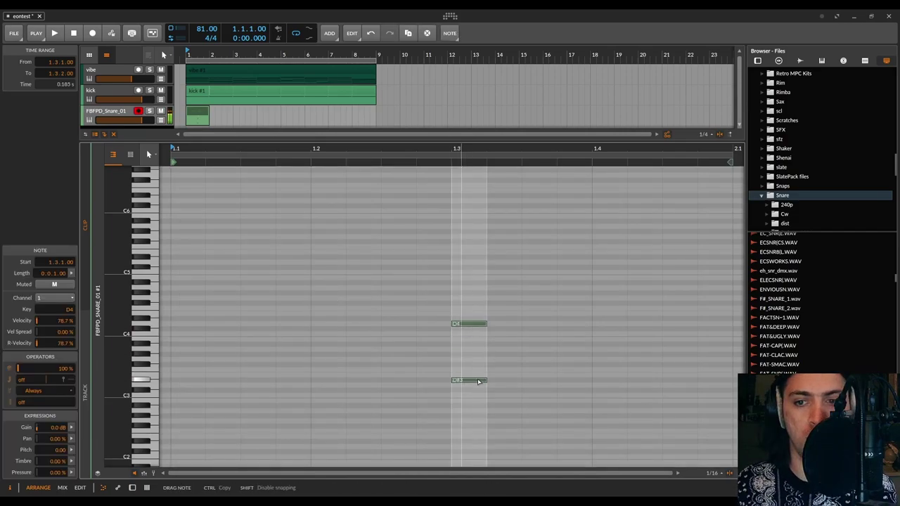
{"action": "left_click", "coordinate": [231, 114]}
{"action": "key", "text": "space"}
{"action": "right_click", "coordinate": [214, 111]}
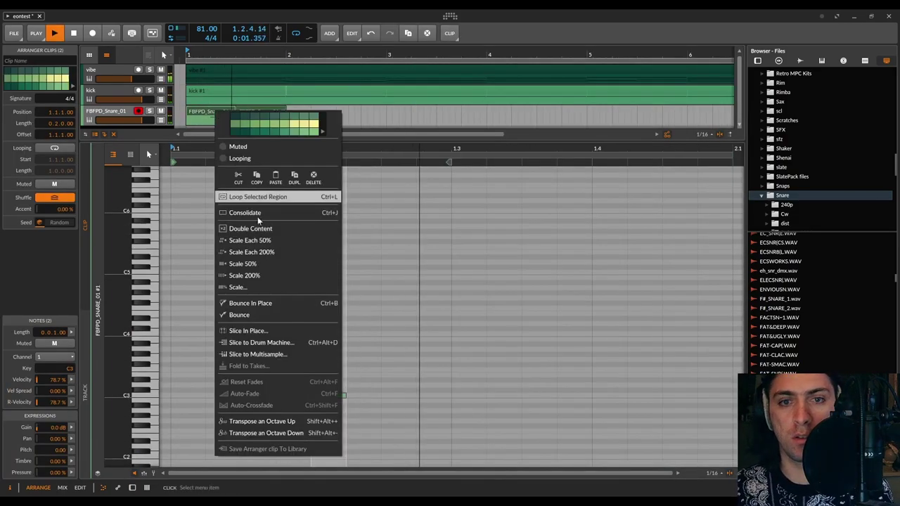
{"action": "left_click", "coordinate": [244, 213]}
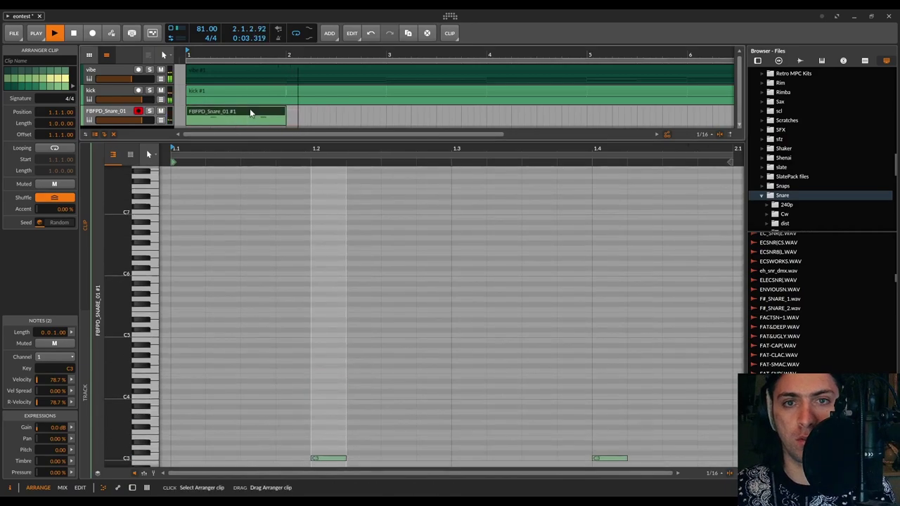
Duplicate the one-bar snare clip seven times so the pattern fills bars 1 to 8
{"action": "key", "text": "ctrl+d"}
{"action": "key", "text": "ctrl+d"}
{"action": "key", "text": "ctrl+d"}
{"action": "key", "text": "ctrl+d"}
{"action": "key", "text": "ctrl+d"}
{"action": "key", "text": "ctrl+d"}
{"action": "key", "text": "ctrl+d"}
{"action": "key", "text": "minus"}
{"action": "key", "text": "minus"}
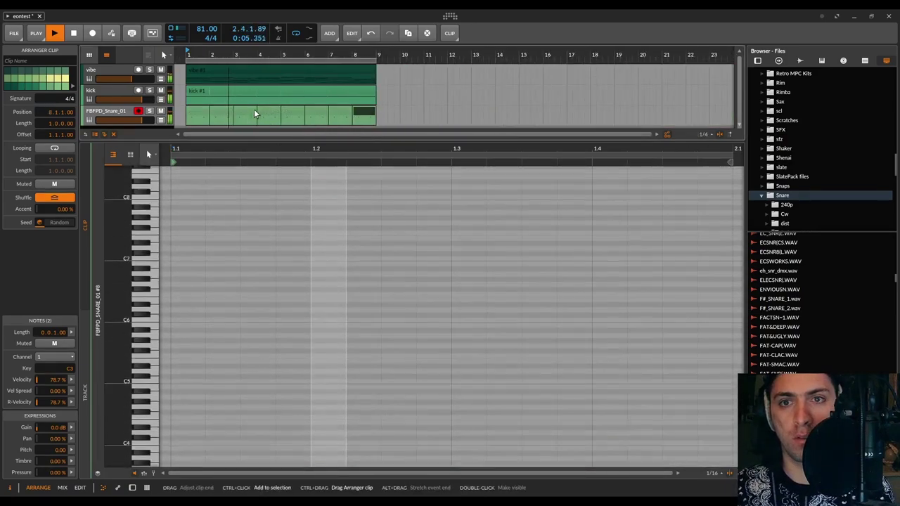
In the snare's Sampler, set keyboard tracking to 0 %, tune the pitch slightly down, and adjust the output level
{"action": "key", "text": "d"}
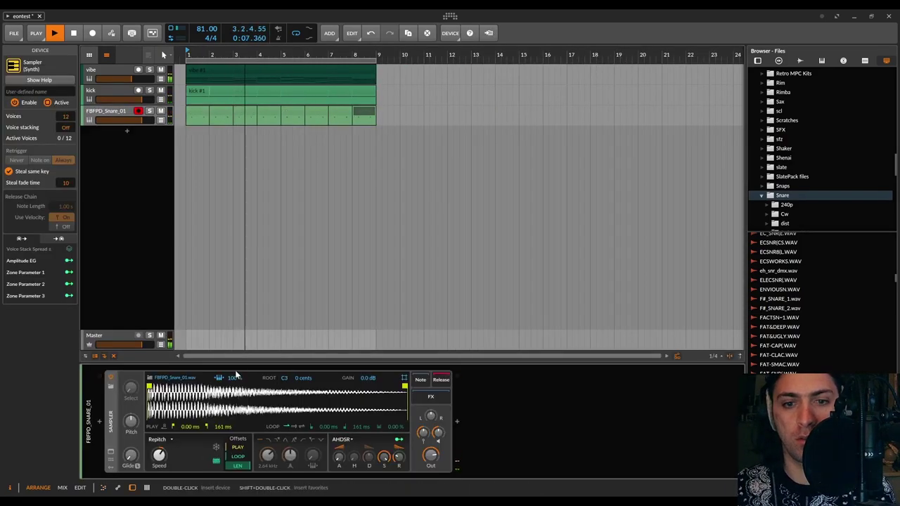
{"action": "left_click_drag", "start_coordinate": [234, 377], "coordinate": [235, 397]}
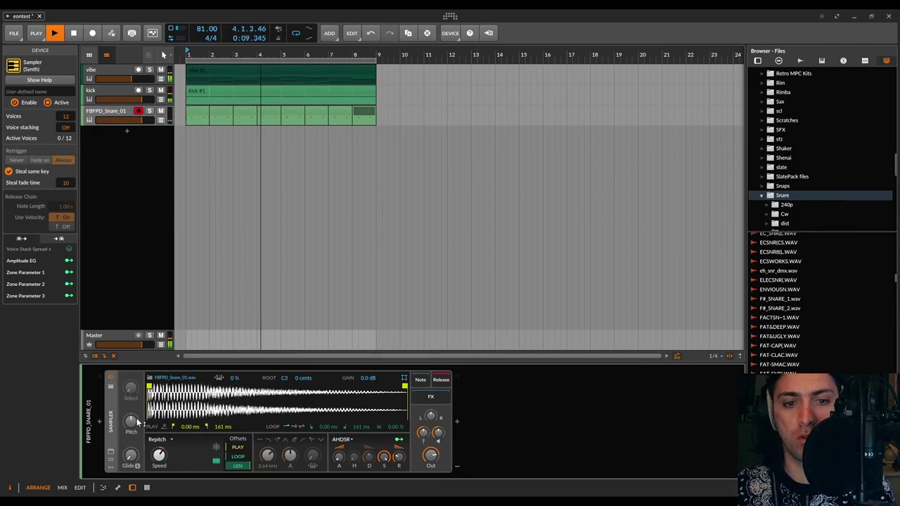
{"action": "left_click_drag", "start_coordinate": [138, 422], "coordinate": [138, 428]}
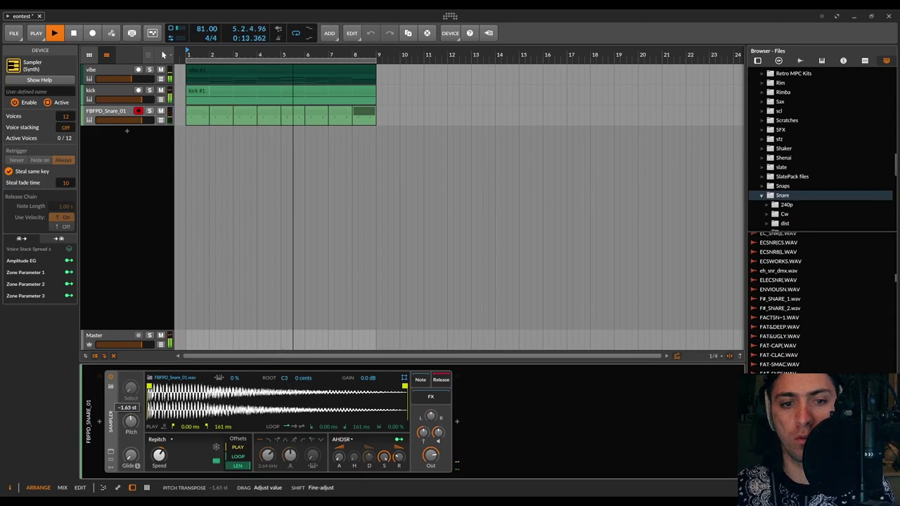
{"action": "left_click_drag", "start_coordinate": [138, 420], "coordinate": [138, 420]}
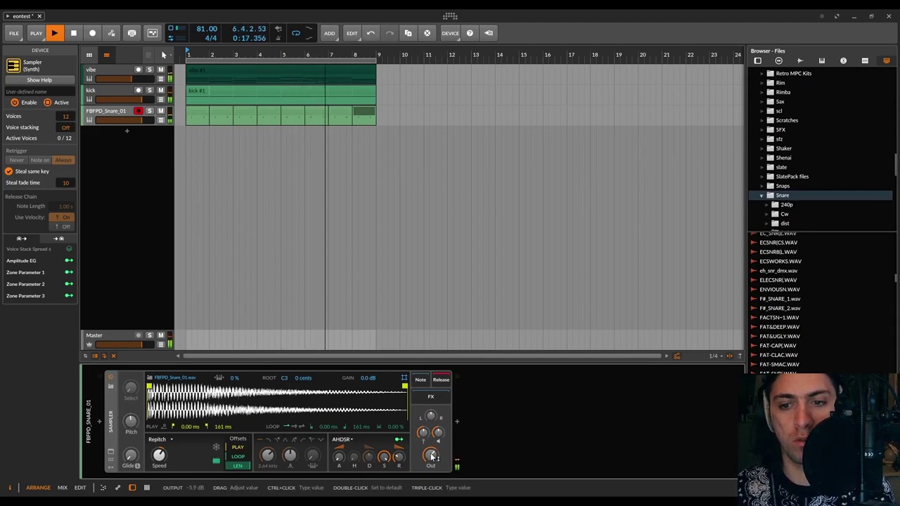
{"action": "left_click_drag", "start_coordinate": [434, 460], "coordinate": [433, 453]}
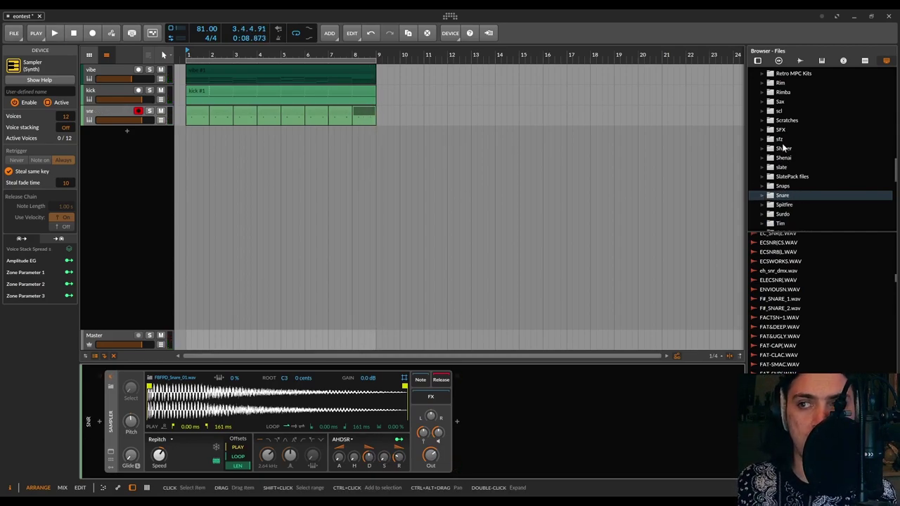
Add the CL-HAT sample from the hihat folder as a new track and copy the eight-bar kick clip onto it
{"action": "scroll", "coordinate": [784, 148], "scroll_direction": "up", "scroll_amount": 5}
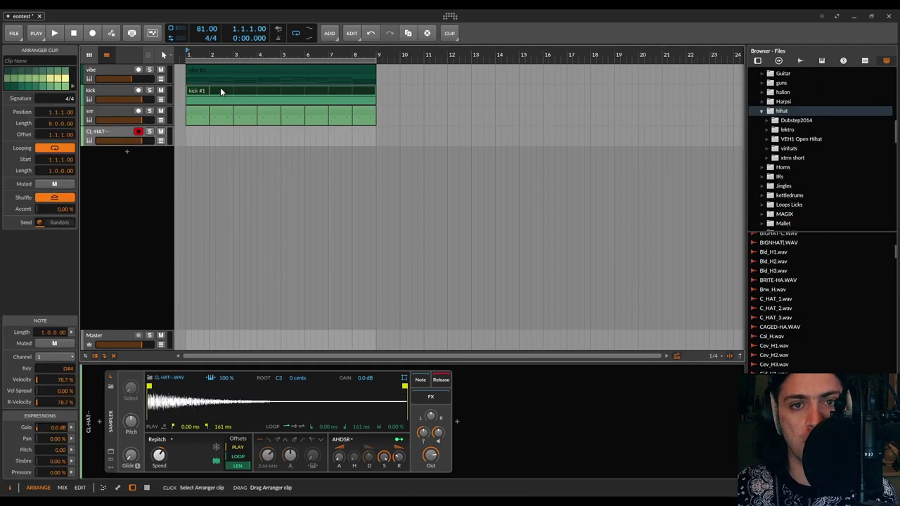
{"action": "left_click_drag", "start_coordinate": [208, 90], "coordinate": [209, 137], "text": "ctrl"}
{"action": "double_click", "coordinate": [209, 137]}
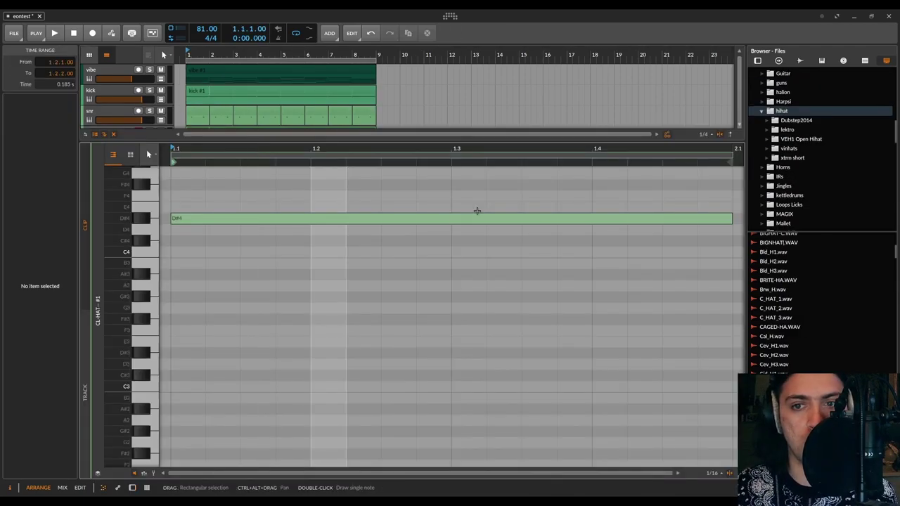
{"action": "left_click_drag", "start_coordinate": [313, 142], "coordinate": [321, 482]}
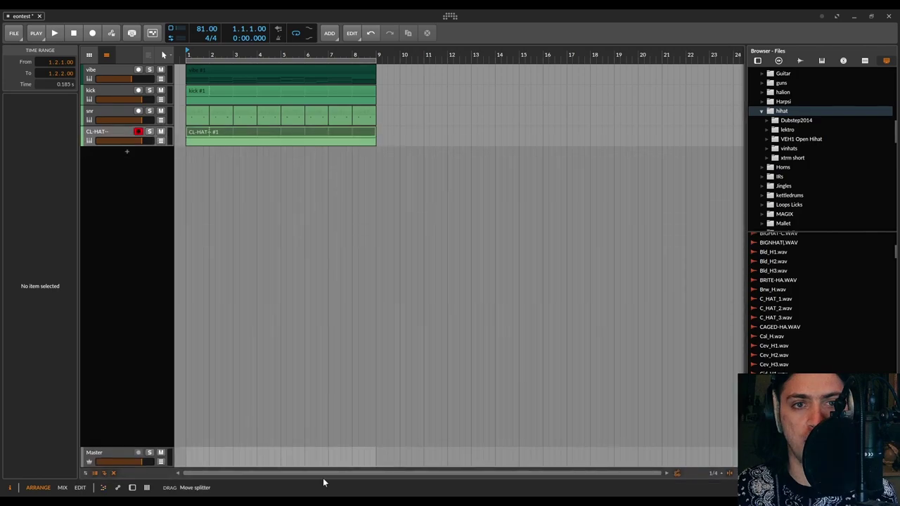
Open the kick track's EON-Arp to review its pattern, and close the plugin window
{"action": "left_click", "coordinate": [91, 90]}
{"action": "double_click", "coordinate": [96, 91]}
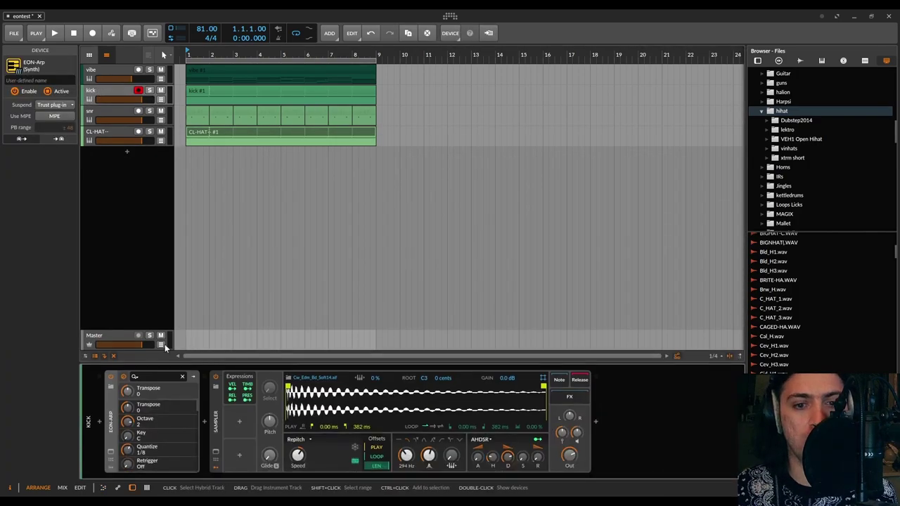
{"action": "left_click", "coordinate": [110, 450]}
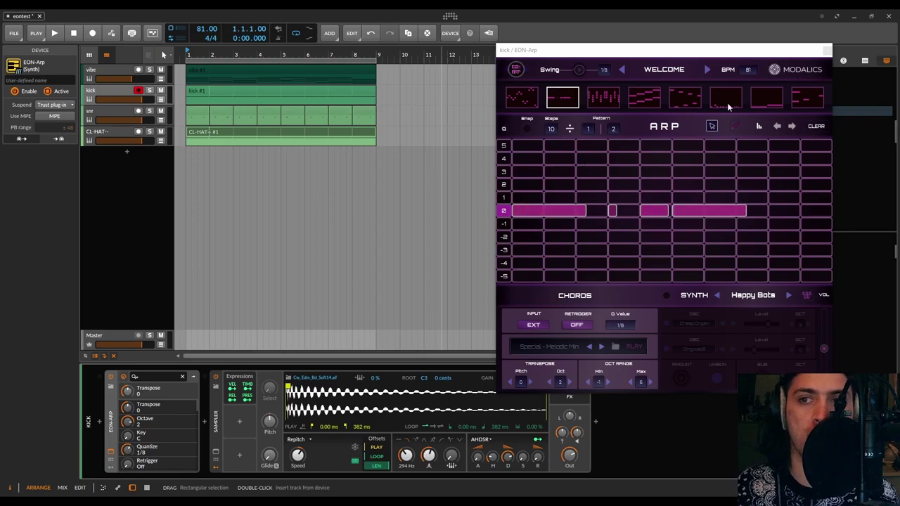
{"action": "left_click", "coordinate": [827, 50]}
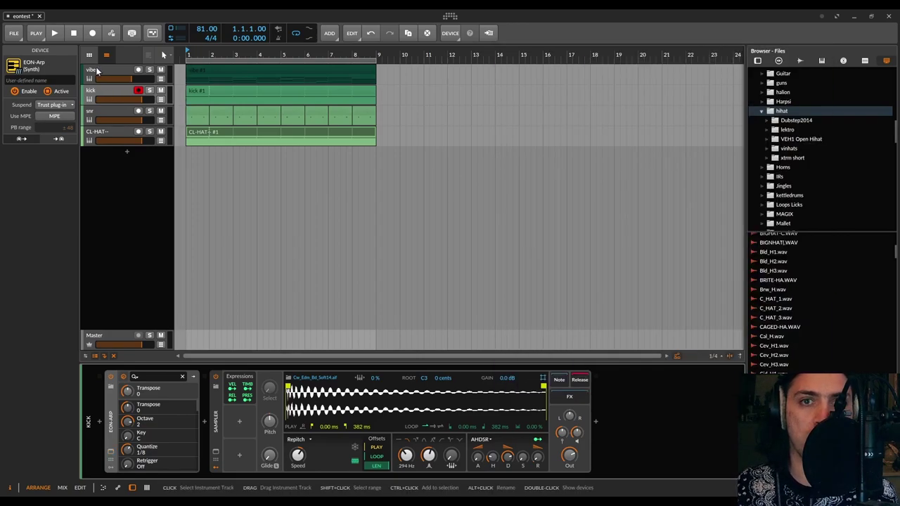
Copy the vibe track's EON-Arp to the hi-hat track and place it in front of the Sampler
{"action": "left_click", "coordinate": [97, 70]}
{"action": "left_click", "coordinate": [241, 450]}
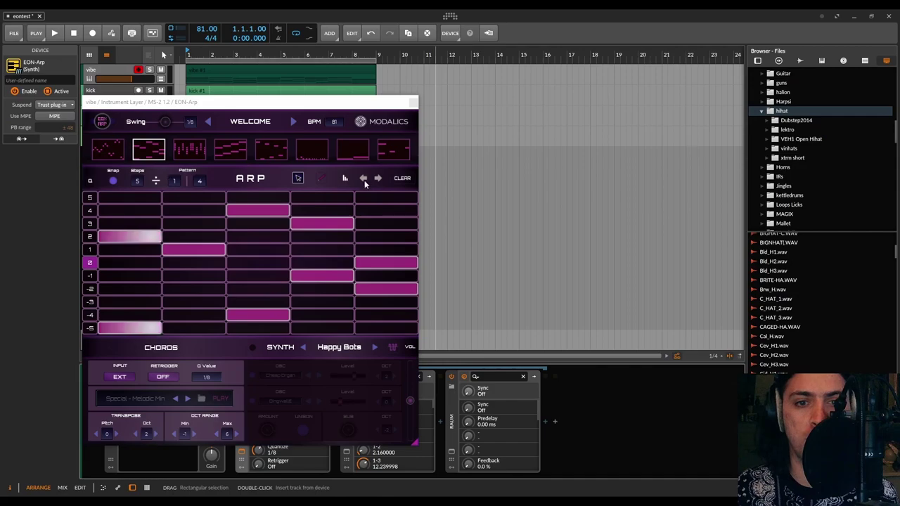
{"action": "left_click", "coordinate": [410, 96]}
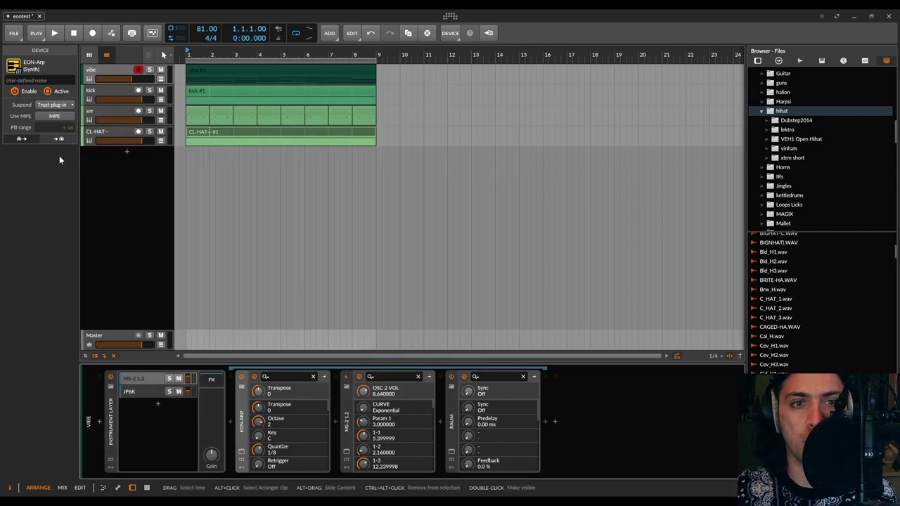
{"action": "left_click", "coordinate": [102, 131]}
{"action": "key", "text": "ctrl+v"}
{"action": "left_click_drag", "start_coordinate": [467, 420], "coordinate": [100, 421]}
In the hi-hat's EON-Arp, leave the built-in synth off and set the pattern to 20 steps with a length of 1/2
{"action": "left_click", "coordinate": [111, 450]}
{"action": "left_click", "coordinate": [252, 346]}
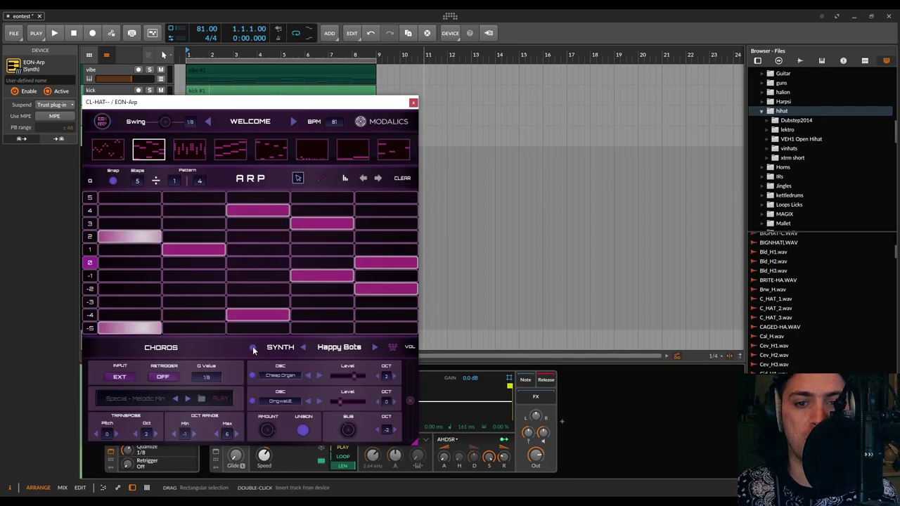
{"action": "left_click", "coordinate": [253, 347]}
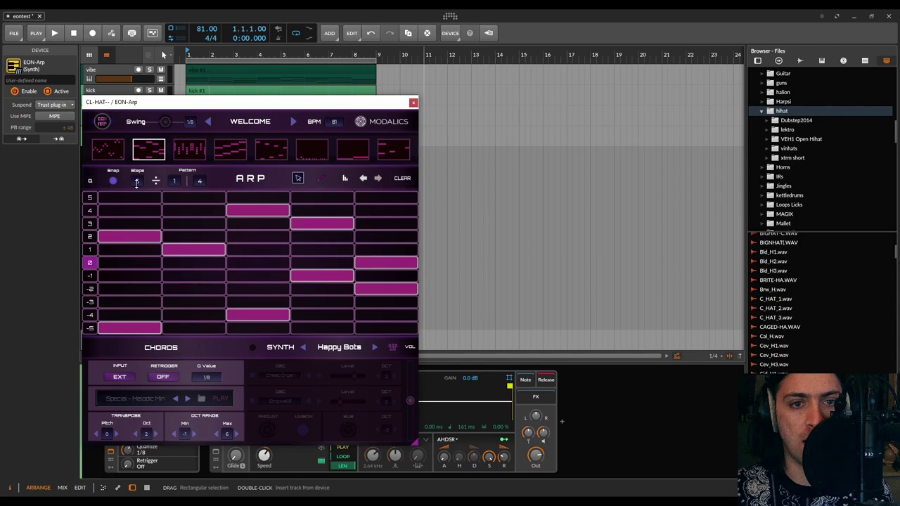
{"action": "mouse_move", "coordinate": [137, 181]}
{"action": "left_mouse_down"}
{"action": "mouse_move", "coordinate": [138, 167]}
{"action": "mouse_move", "coordinate": [137, 185]}
{"action": "left_mouse_up"}
{"action": "left_click_drag", "start_coordinate": [199, 181], "coordinate": [200, 193]}
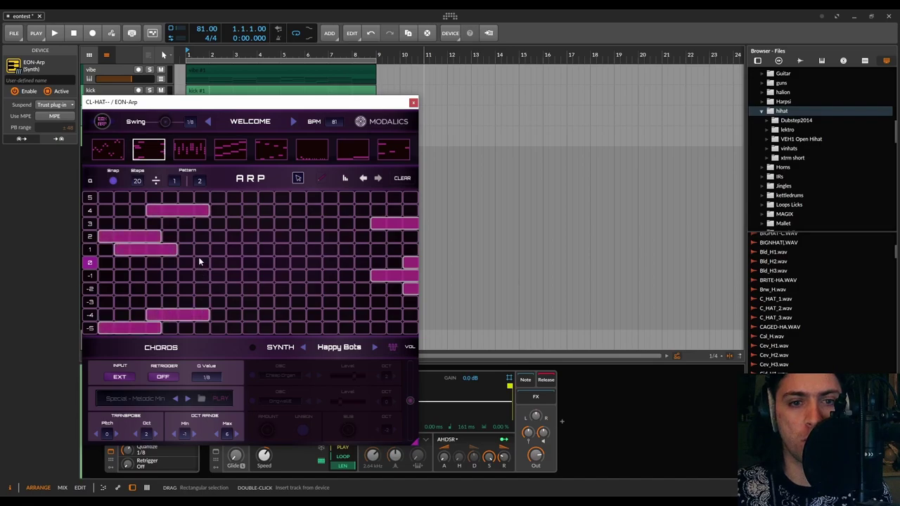
Set the hi-hat pattern to 10 steps and replace its notes with one-step notes on row 0 in every step
{"action": "left_click_drag", "start_coordinate": [137, 180], "coordinate": [138, 191]}
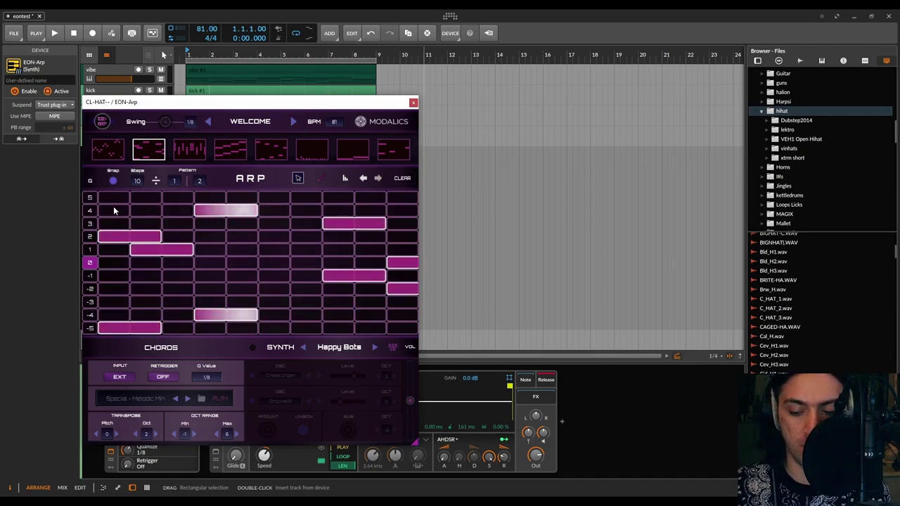
{"action": "key", "text": "Delete"}
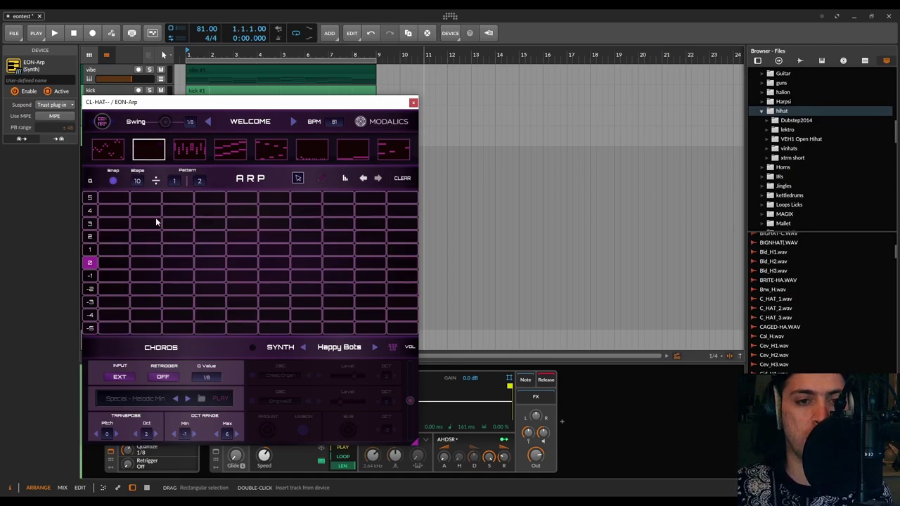
{"action": "left_click", "coordinate": [321, 180]}
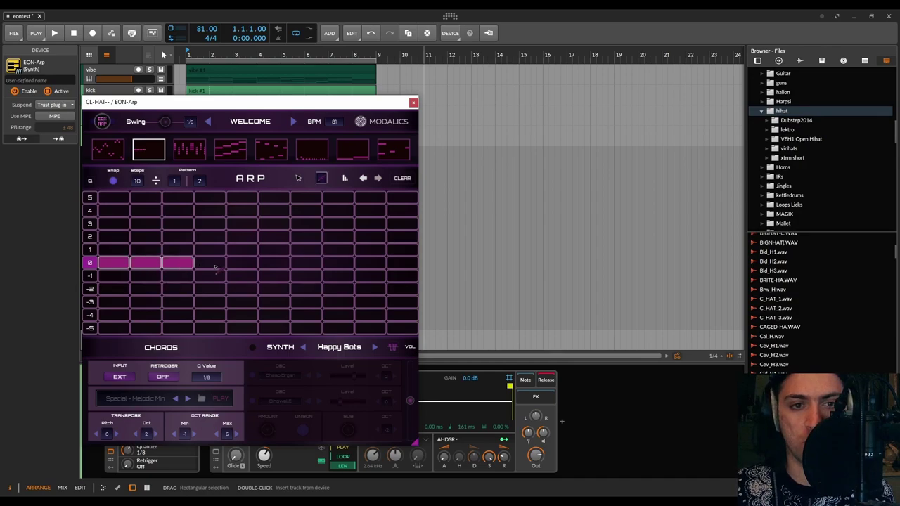
{"action": "mouse_move", "coordinate": [215, 267]}
{"action": "left_mouse_down"}
{"action": "mouse_move", "coordinate": [384, 268]}
{"action": "mouse_move", "coordinate": [325, 274]}
{"action": "mouse_move", "coordinate": [334, 260]}
{"action": "mouse_move", "coordinate": [410, 271]}
{"action": "left_mouse_up"}
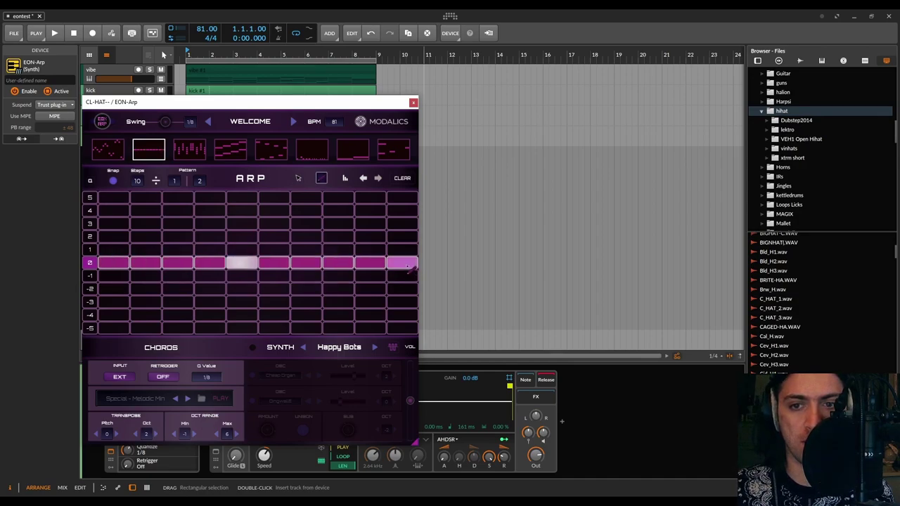
Set the hi-hat Sampler's pitch key tracking to 0% while auditioning the pattern in solo, and unsolo the track
{"action": "key", "text": "space"}
{"action": "key", "text": "space"}
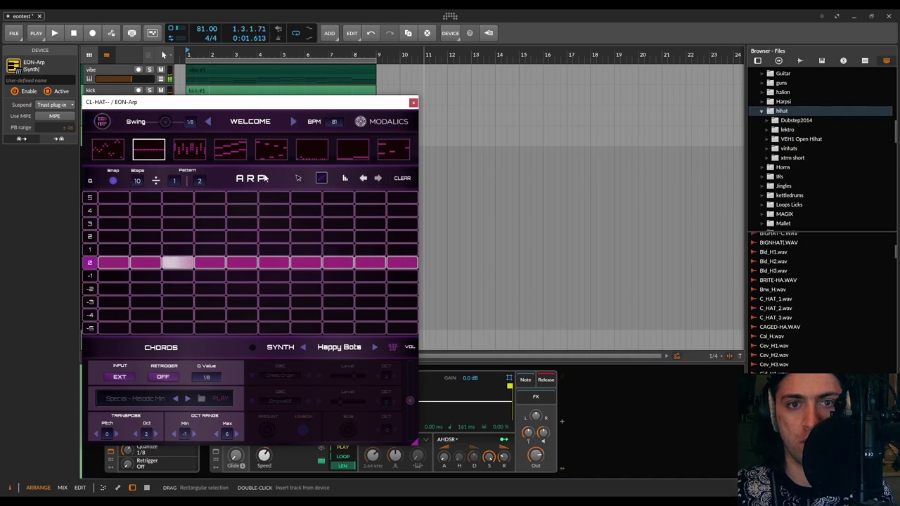
{"action": "left_click_drag", "start_coordinate": [200, 104], "coordinate": [392, 100]}
{"action": "key", "text": "space"}
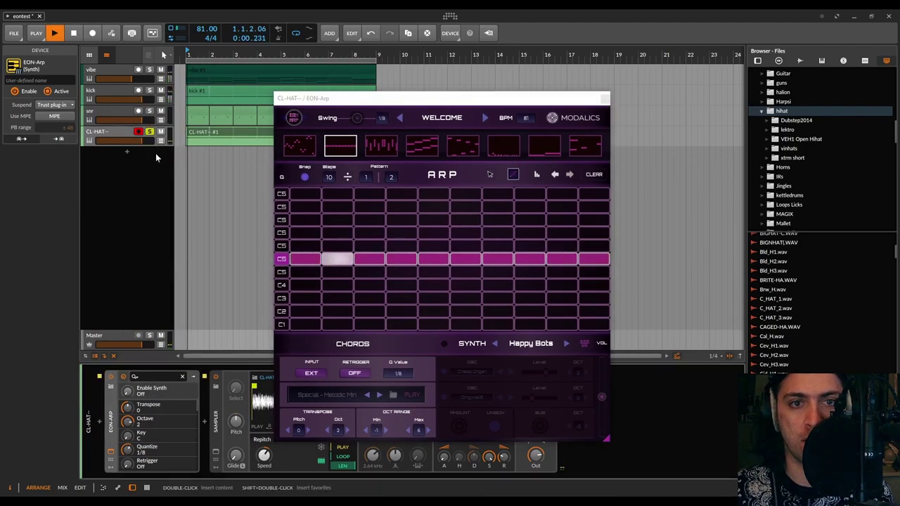
{"action": "key", "text": "space"}
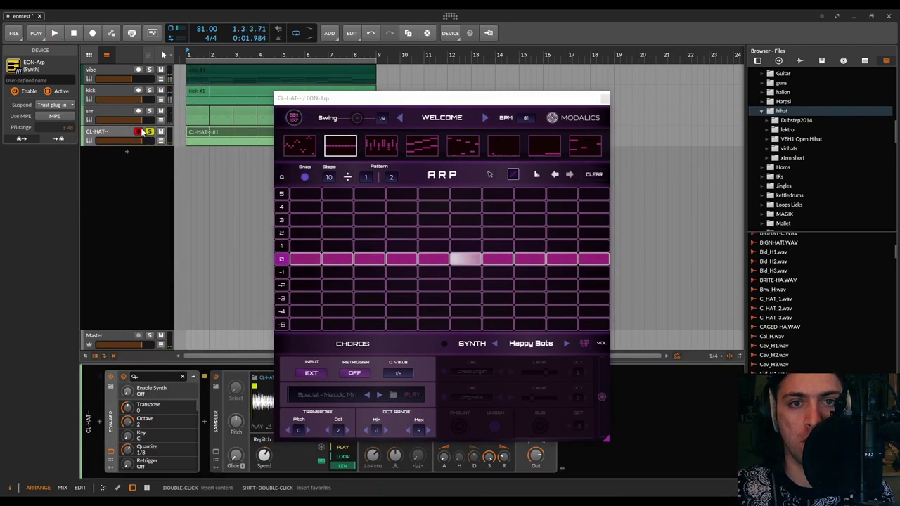
{"action": "left_click", "coordinate": [150, 132]}
{"action": "left_click_drag", "start_coordinate": [351, 97], "coordinate": [541, 56]}
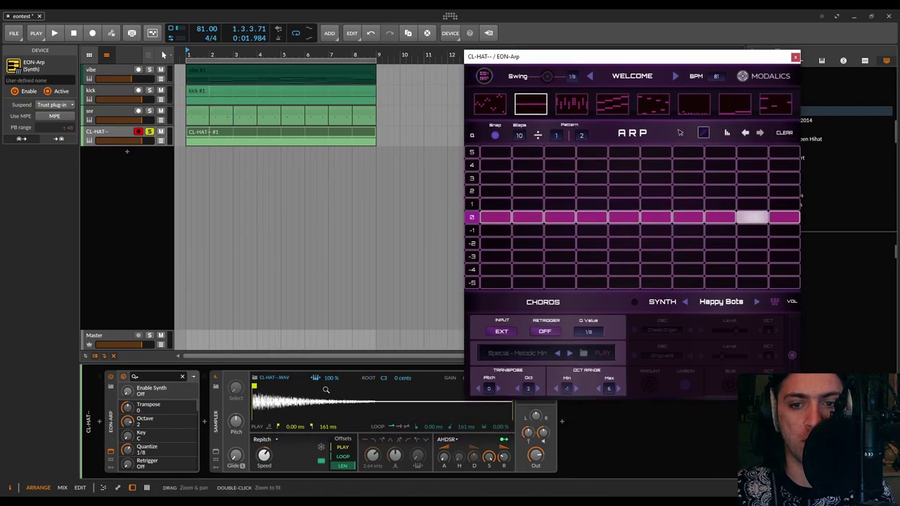
{"action": "key", "text": "space"}
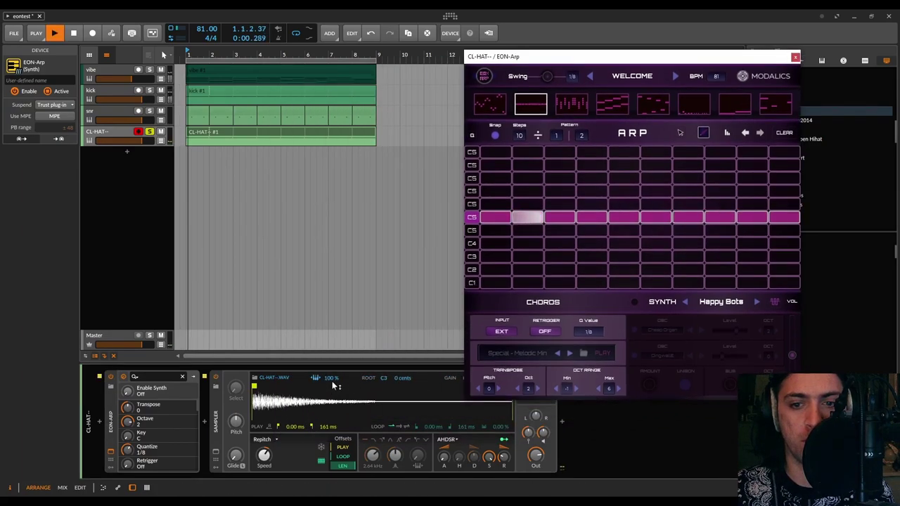
{"action": "left_click", "coordinate": [150, 132]}
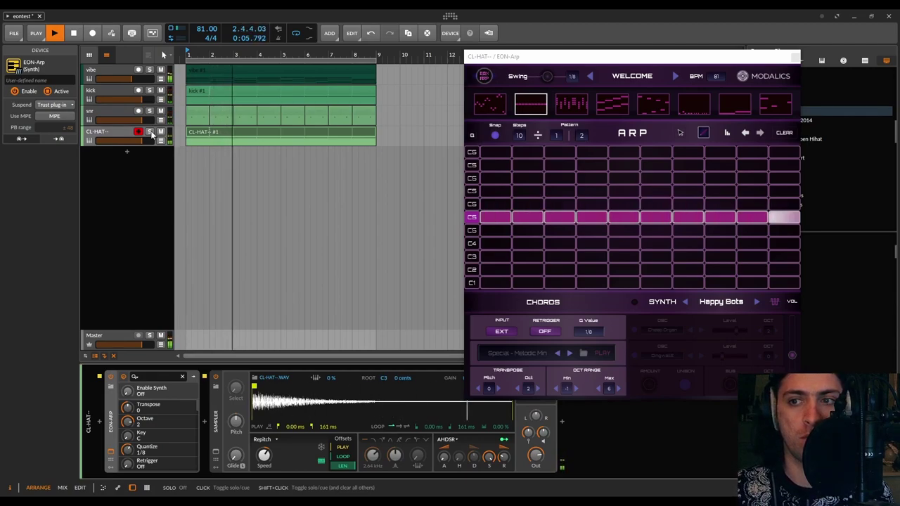
Copy the hi-hat's second EON-Arp pattern into the first pattern slot
{"action": "left_click_drag", "start_coordinate": [596, 60], "coordinate": [438, 83]}
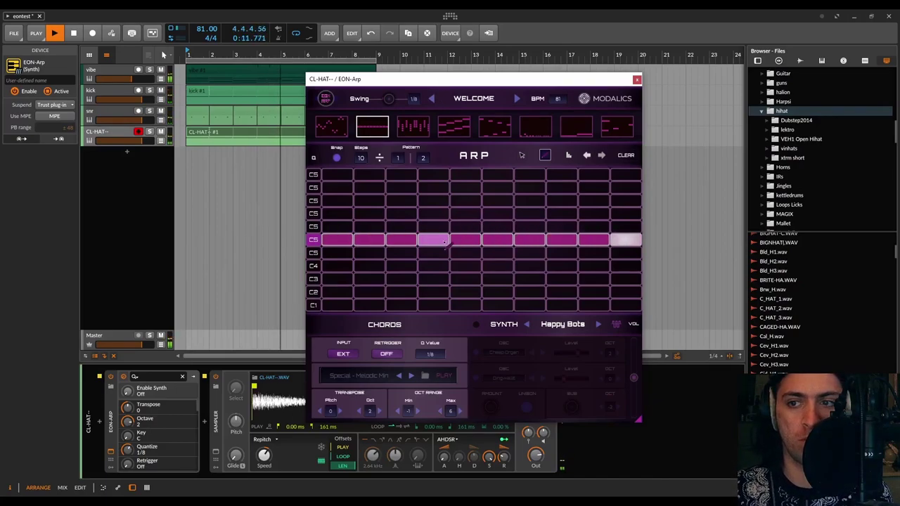
{"action": "left_click", "coordinate": [400, 158]}
{"action": "right_click", "coordinate": [373, 129]}
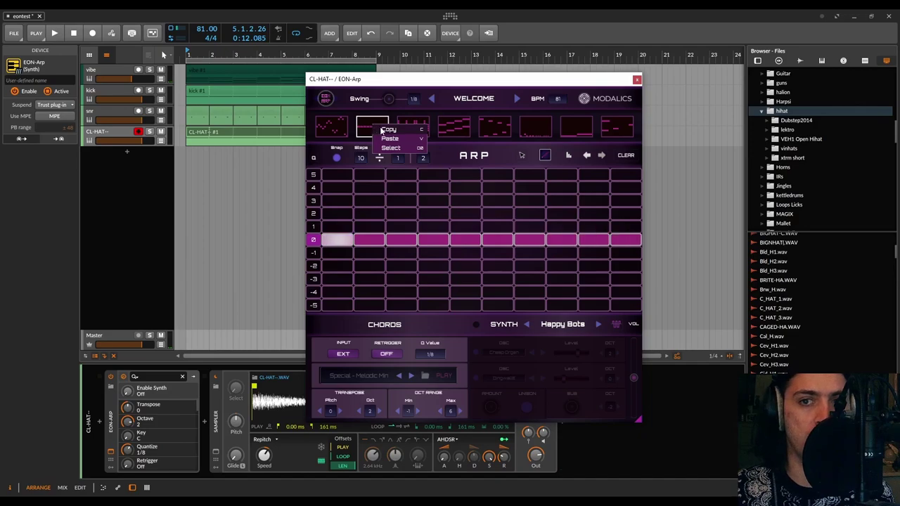
{"action": "left_click", "coordinate": [389, 130]}
{"action": "right_click", "coordinate": [346, 128]}
{"action": "left_click", "coordinate": [356, 139]}
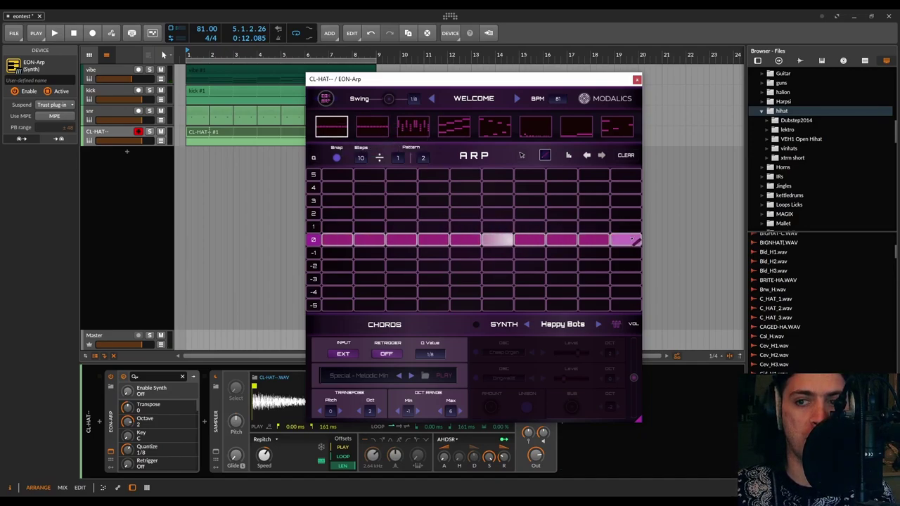
Give the first and second pattern slots 5 steps with a length of 1/4, filling row 0 on every step
{"action": "left_click_drag", "start_coordinate": [361, 158], "coordinate": [365, 160]}
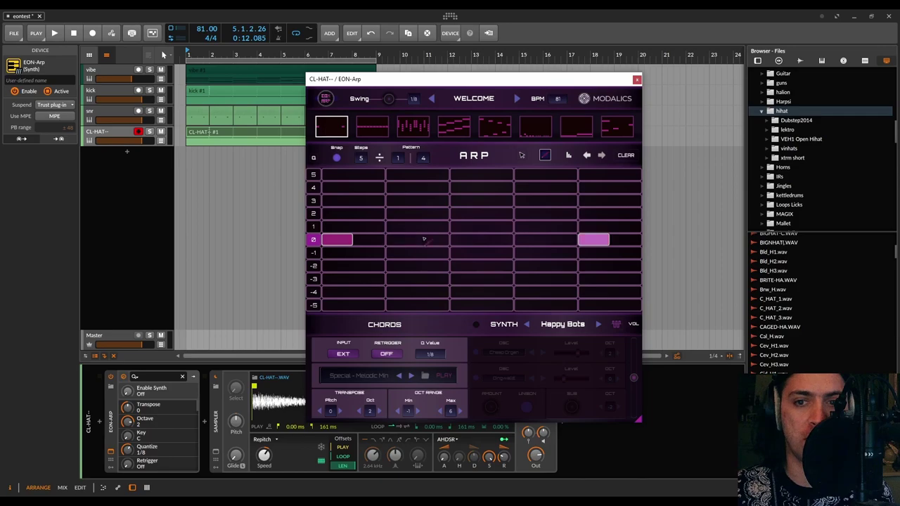
{"action": "mouse_move", "coordinate": [360, 157]}
{"action": "left_mouse_down"}
{"action": "mouse_move", "coordinate": [364, 172]}
{"action": "mouse_move", "coordinate": [367, 163]}
{"action": "left_mouse_up"}
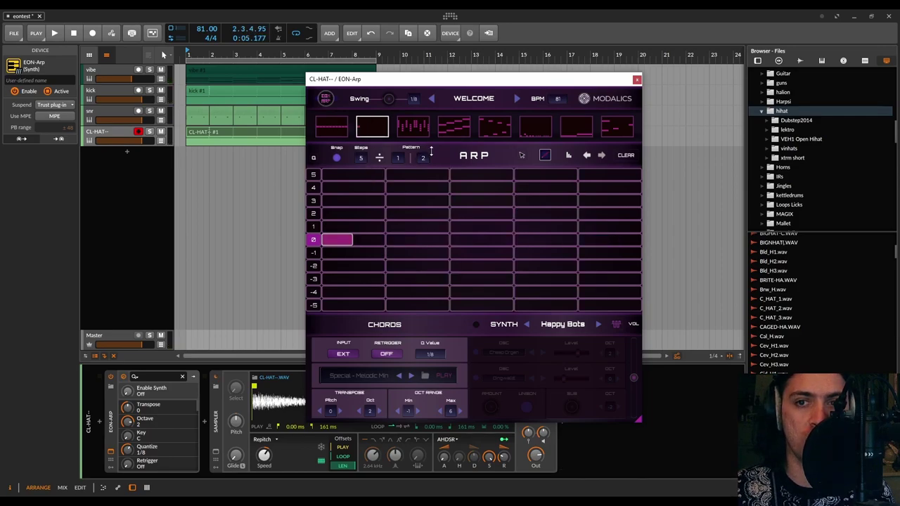
{"action": "left_click_drag", "start_coordinate": [358, 241], "coordinate": [619, 240]}
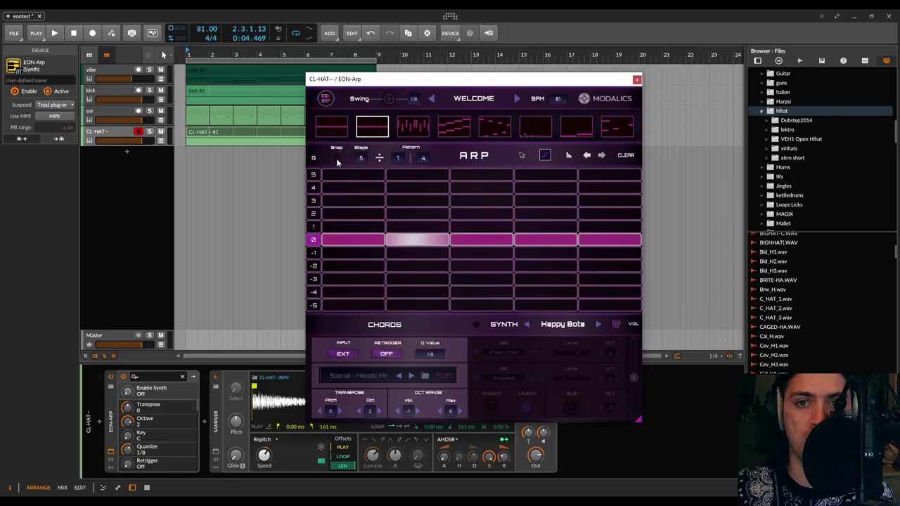
In the second pattern, shorten the last note with Snap off, add a short extra note at the end of row 0, and audition it
{"action": "left_click", "coordinate": [521, 155]}
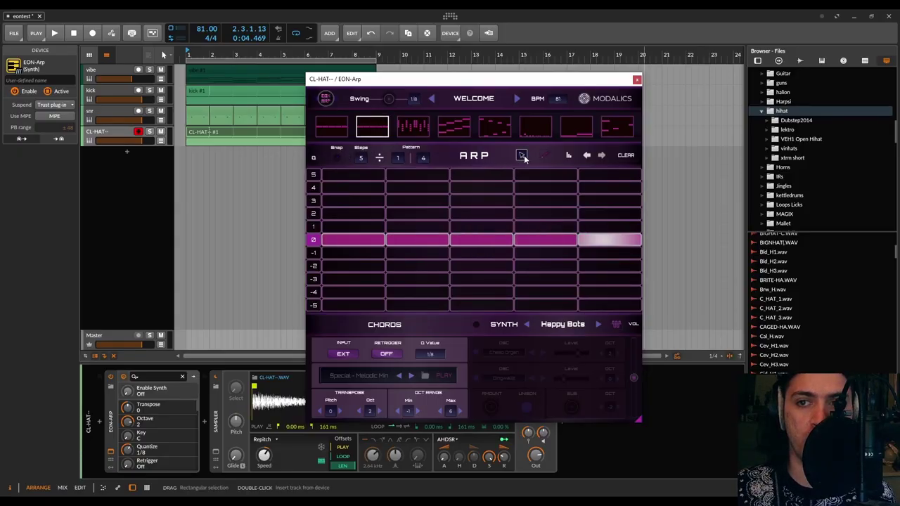
{"action": "left_click_drag", "start_coordinate": [641, 246], "coordinate": [605, 239]}
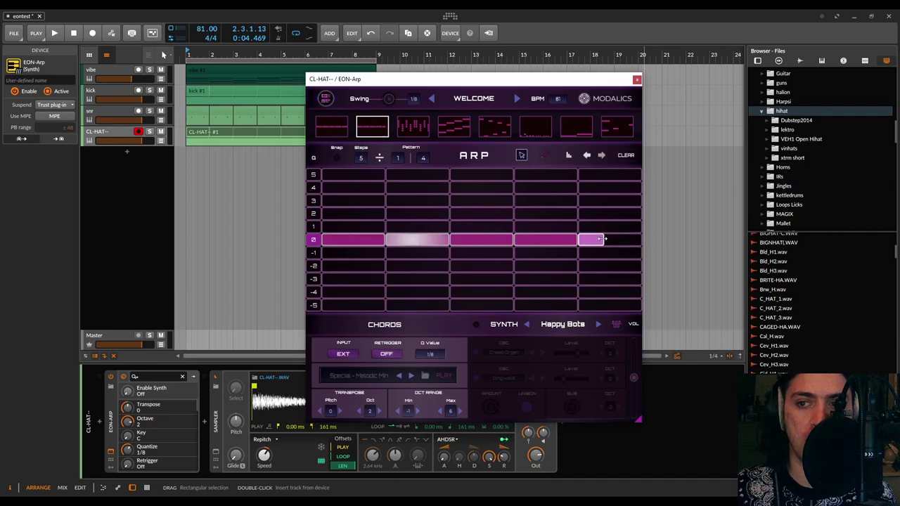
{"action": "left_click", "coordinate": [610, 266]}
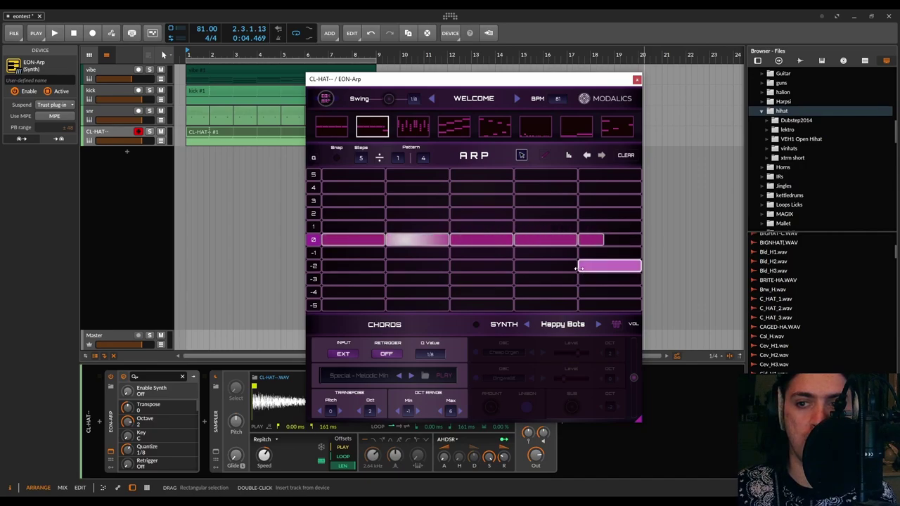
{"action": "left_click_drag", "start_coordinate": [579, 268], "coordinate": [631, 241]}
{"action": "key", "text": "space"}
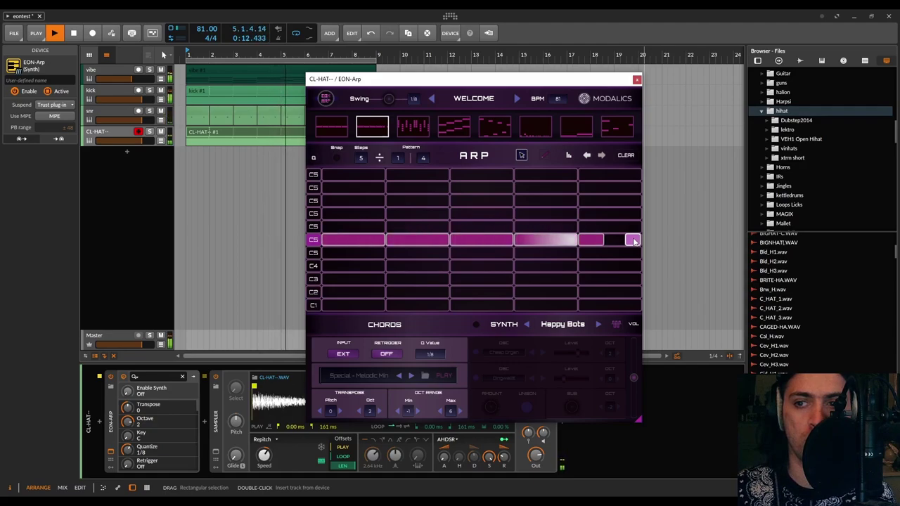
Examine which EON-Arp parameters can be automated on the hi-hat track, hide the automation lane, and compare the first two patterns
{"action": "left_click", "coordinate": [333, 125]}
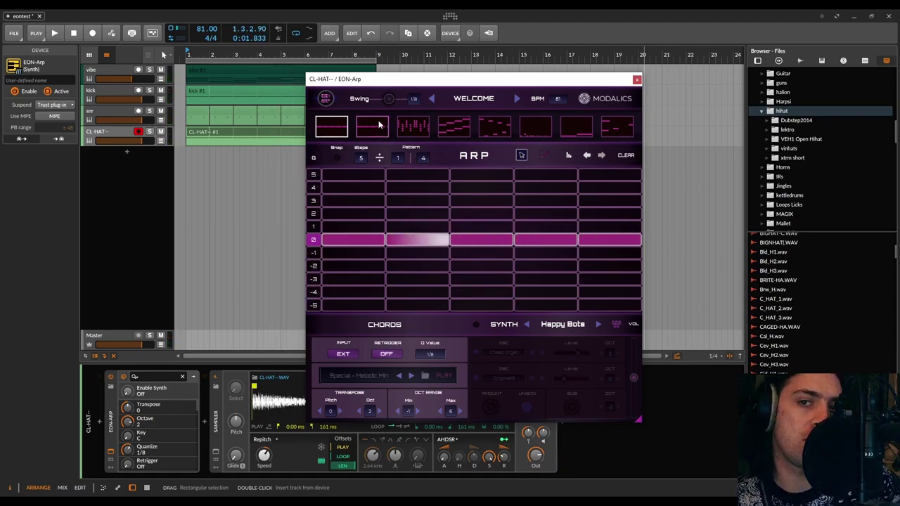
{"action": "left_click", "coordinate": [163, 153]}
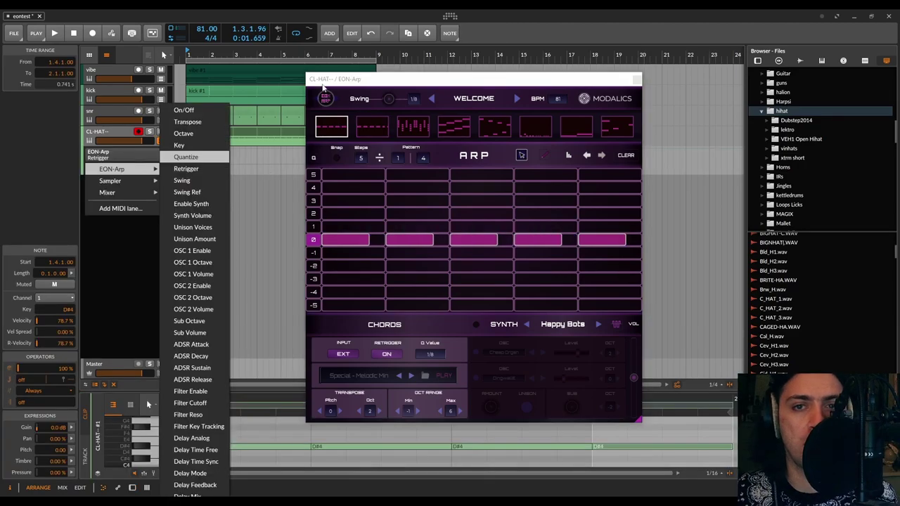
{"action": "left_click", "coordinate": [197, 162]}
{"action": "left_click", "coordinate": [161, 141]}
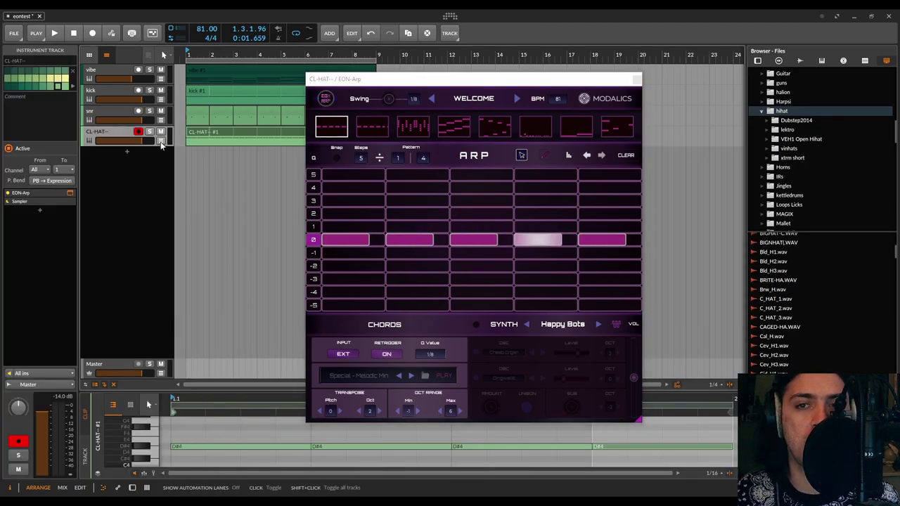
{"action": "left_click", "coordinate": [357, 131]}
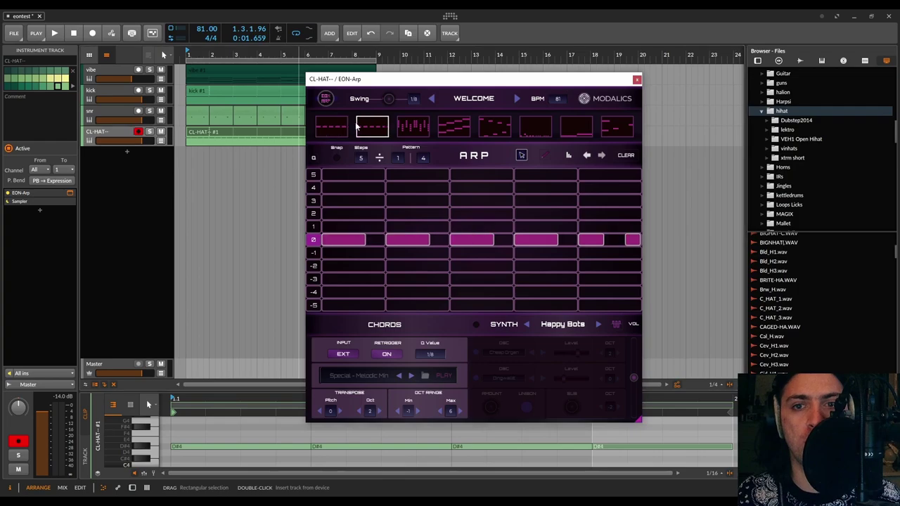
{"action": "left_click", "coordinate": [334, 131]}
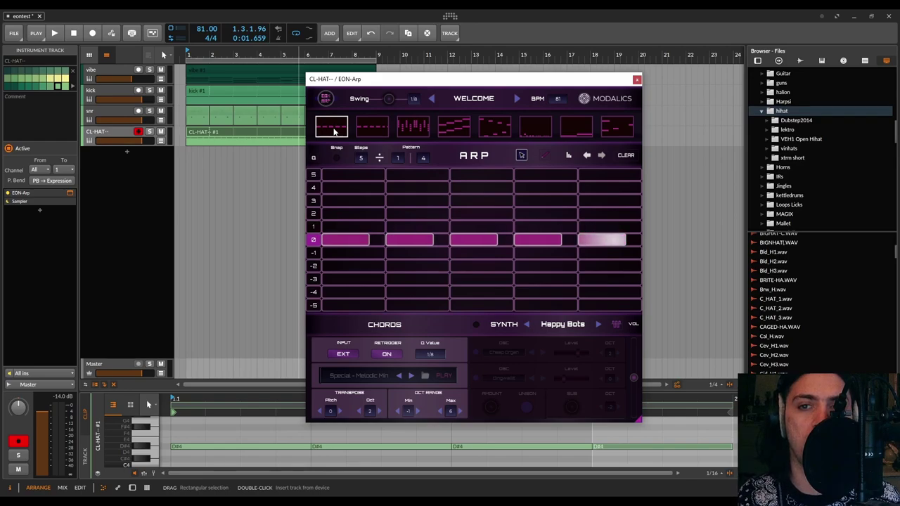
Rebuild the second pattern with 10 steps and a length of 1/2, filling row 0 except step 4, with Snap on and Retrigger off
{"action": "left_click", "coordinate": [374, 130]}
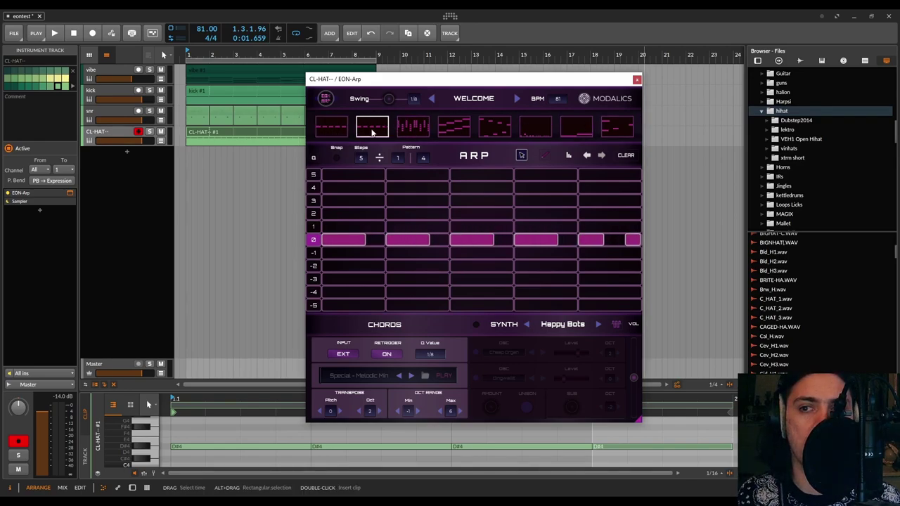
{"action": "scroll", "coordinate": [362, 156], "scroll_direction": "up", "scroll_amount": 10}
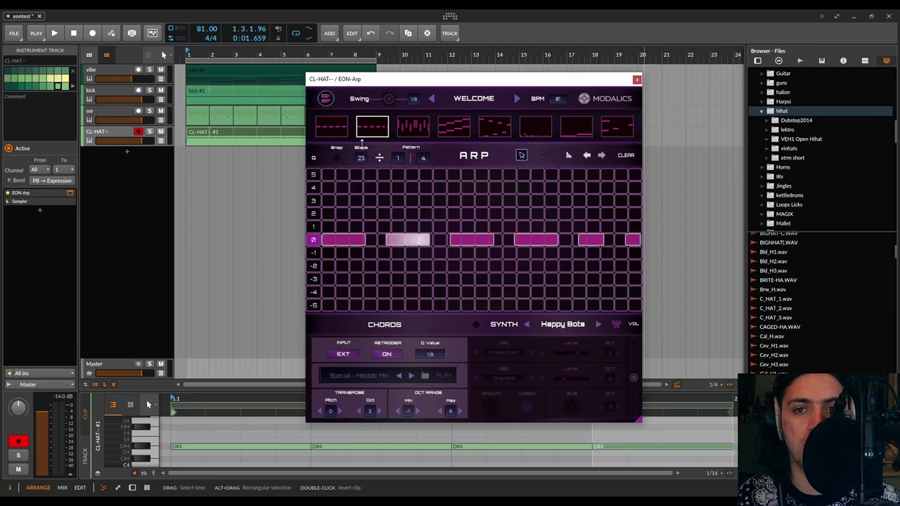
{"action": "scroll", "coordinate": [362, 153], "scroll_direction": "up", "scroll_amount": 5}
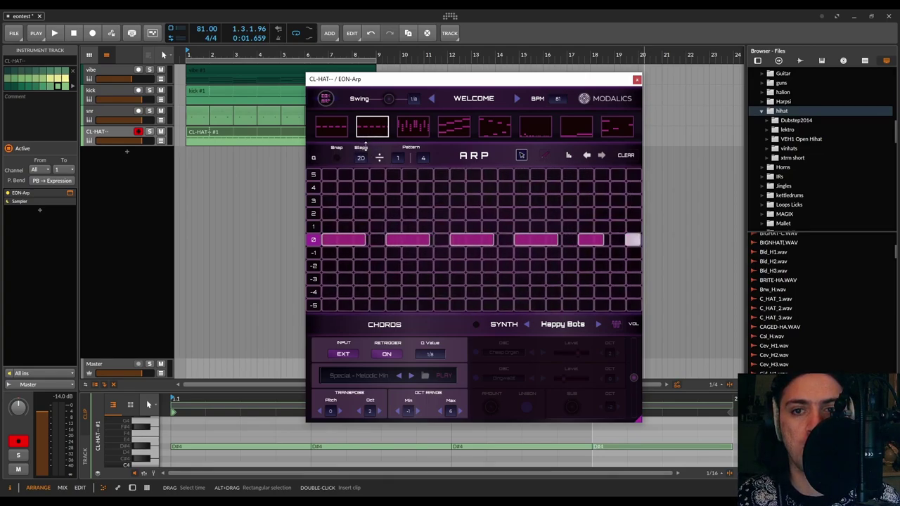
{"action": "scroll", "coordinate": [361, 156], "scroll_direction": "down", "scroll_amount": 10}
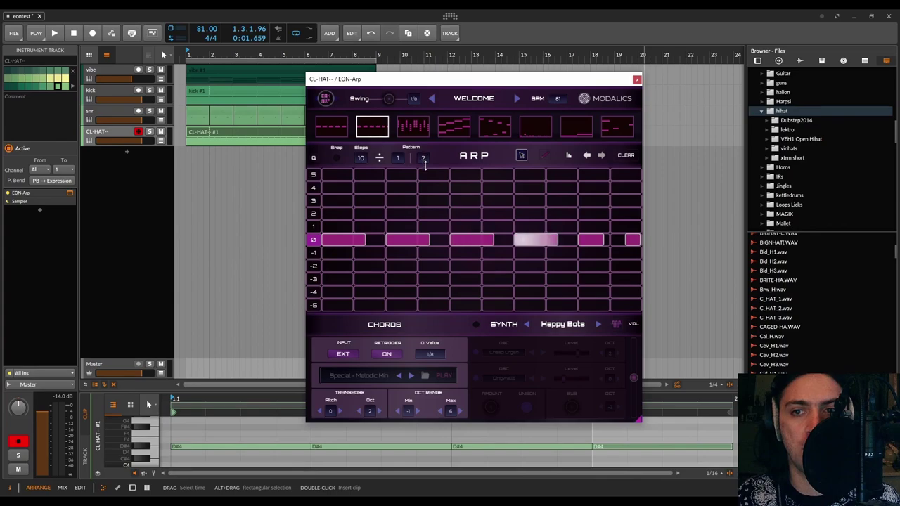
{"action": "key", "text": "space"}
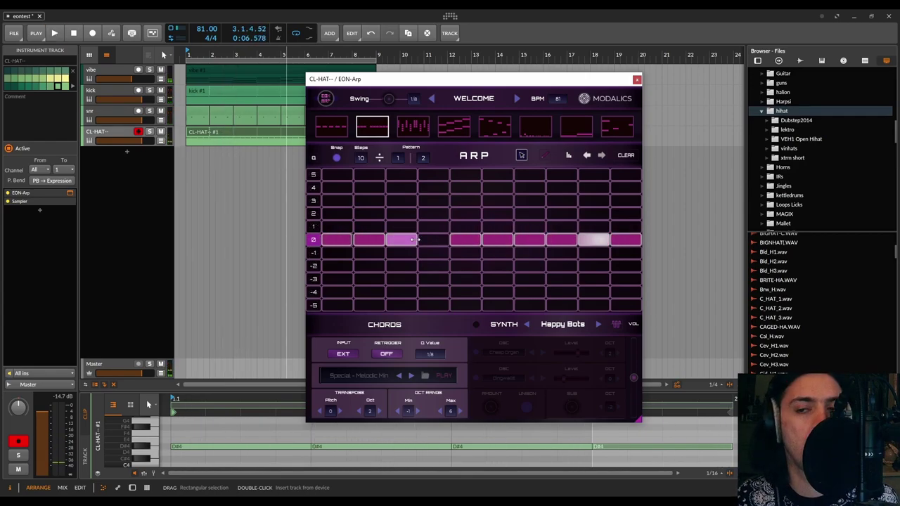
{"action": "key", "text": "space"}
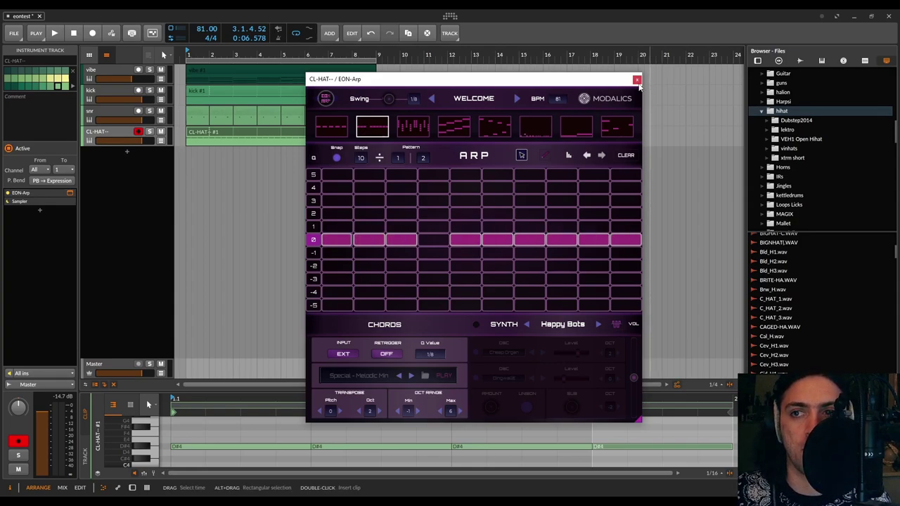
Close the hi-hat's EON-Arp window and rename the CL-HAT track as hat
{"action": "left_click", "coordinate": [637, 78]}
{"action": "double_click", "coordinate": [97, 132]}
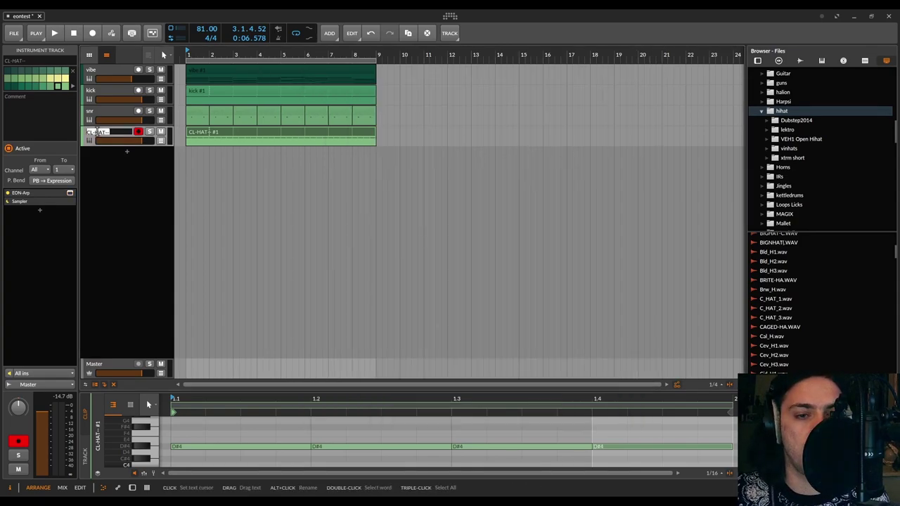
{"action": "type", "text": "hat"}
{"action": "key", "text": "Return"}
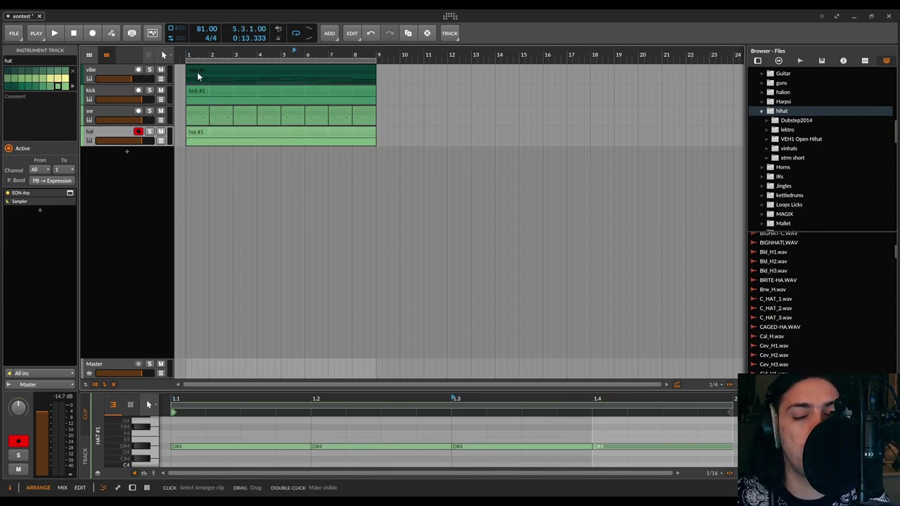
Add an instrument track loaded with Synth1 VST64, audition its sound, and close the synth's window
{"action": "left_click", "coordinate": [127, 151]}
{"action": "type", "text": "sy"}
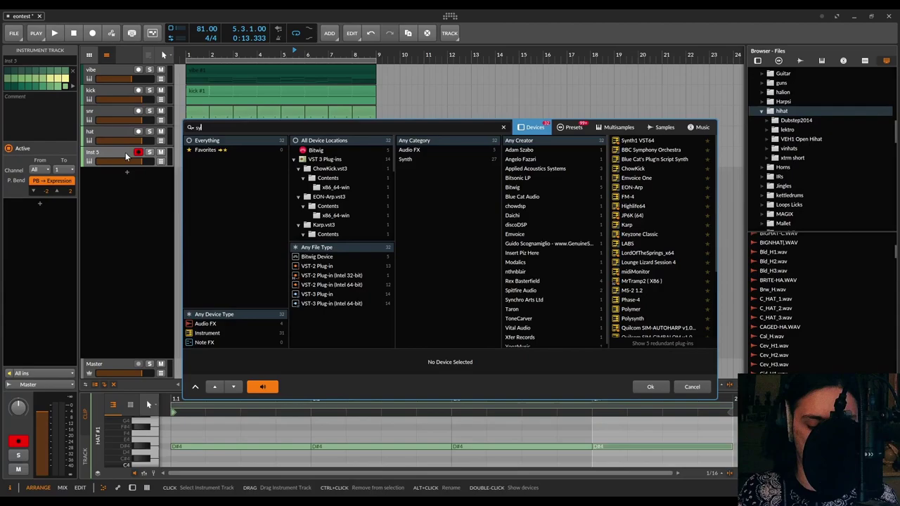
{"action": "type", "text": "nth1"}
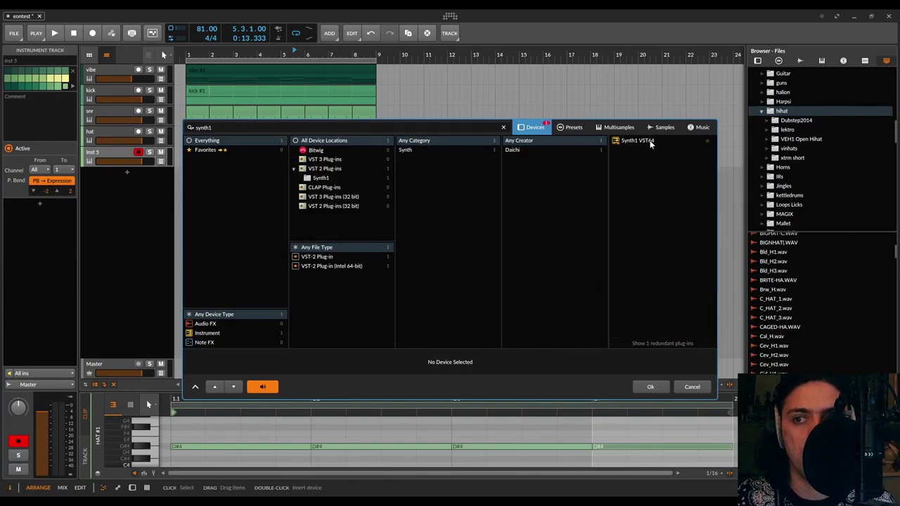
{"action": "double_click", "coordinate": [636, 140]}
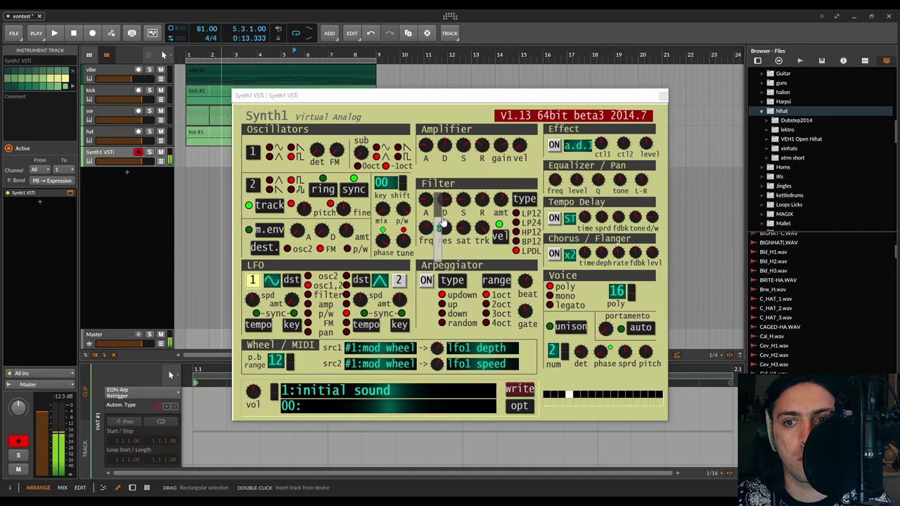
{"action": "key", "text": "space"}
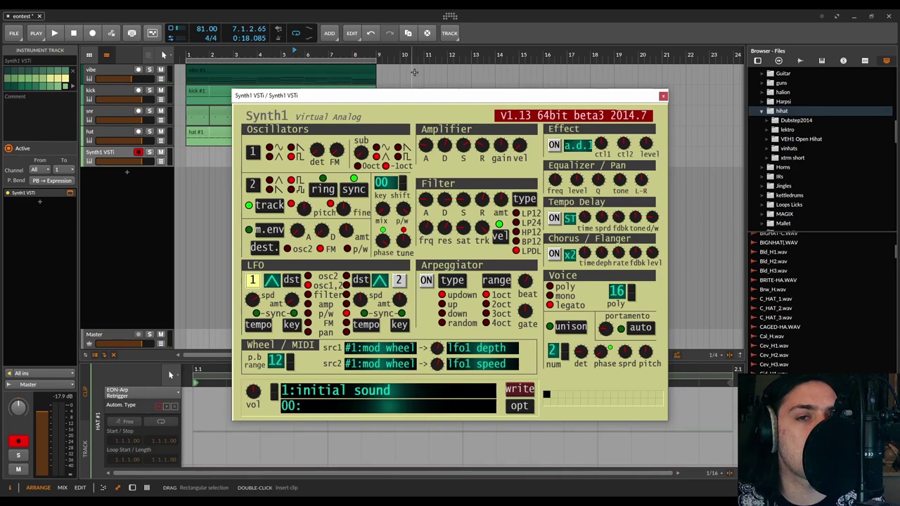
{"action": "left_click", "coordinate": [664, 96]}
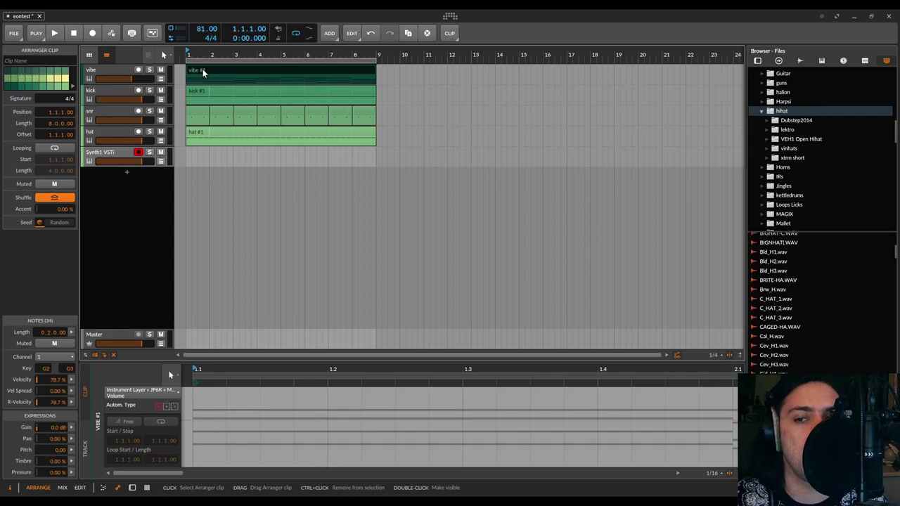
Copy the vibe clip onto the Synth1 track at bar 1 and color that track yellow-green
{"action": "left_click_drag", "start_coordinate": [202, 69], "coordinate": [200, 159], "text": "ctrl"}
{"action": "left_click", "coordinate": [110, 154]}
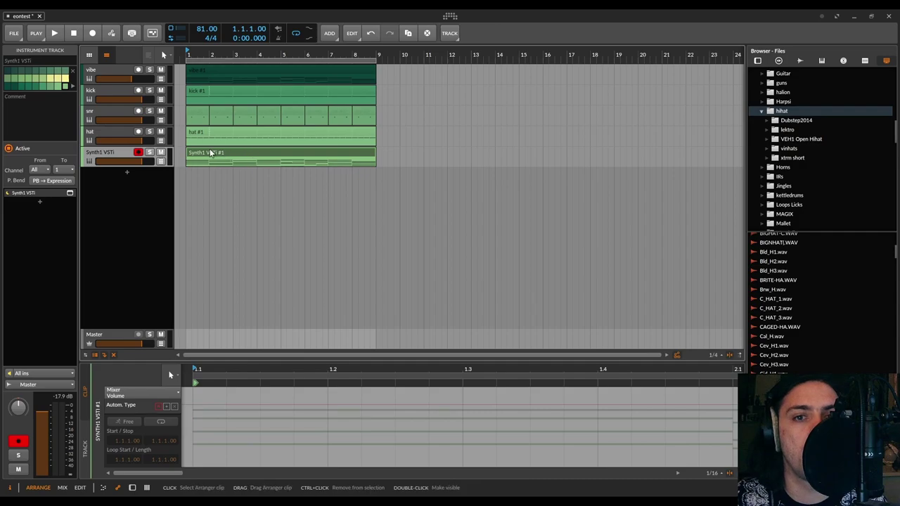
{"action": "left_click", "coordinate": [443, 154]}
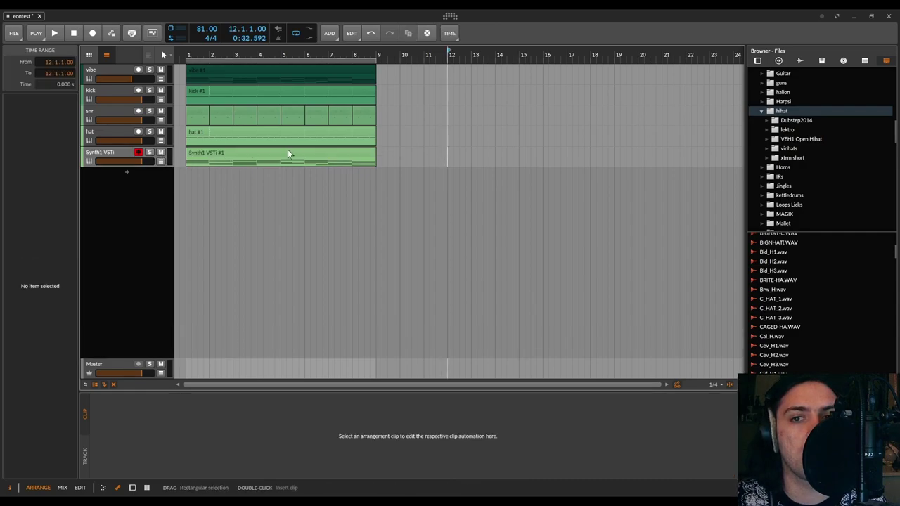
{"action": "left_click", "coordinate": [119, 152]}
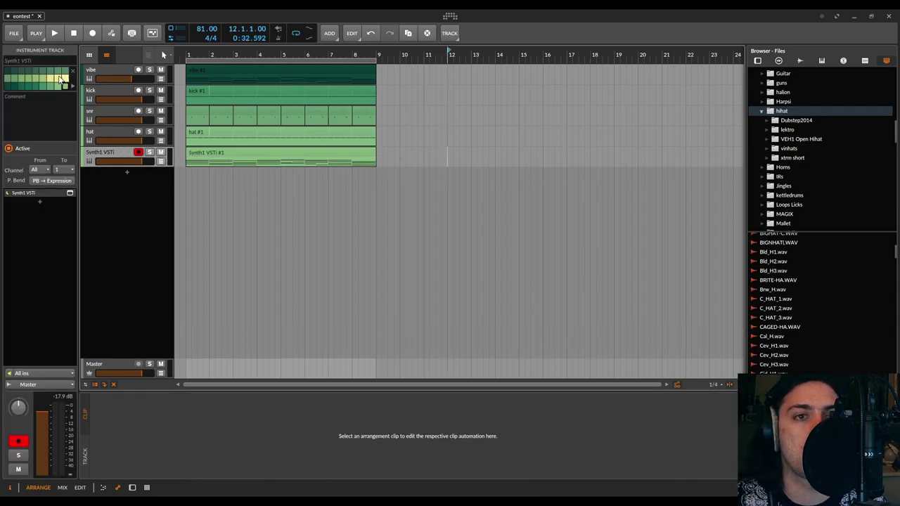
{"action": "left_click", "coordinate": [49, 79]}
{"action": "left_click", "coordinate": [43, 79]}
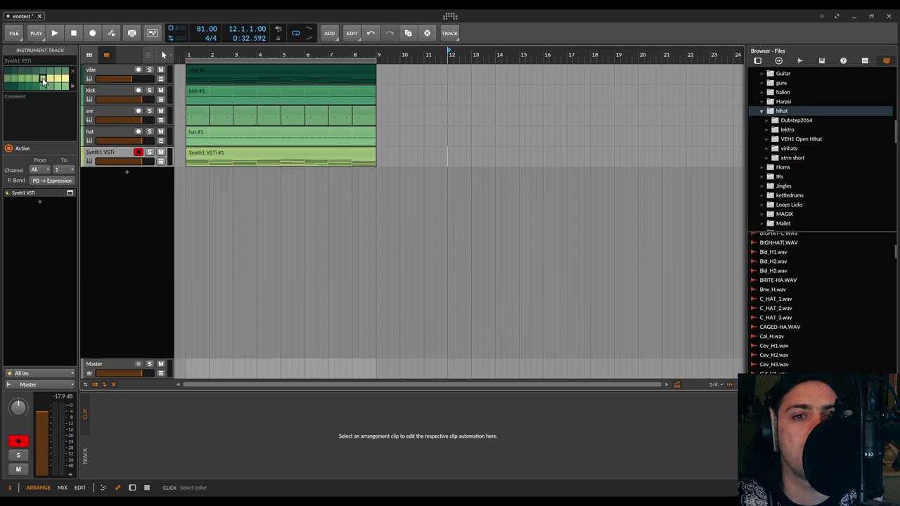
Copy EON-Arp from the vibe track to the Synth1 track, place it before Synth1, and open its window for an audition
{"action": "double_click", "coordinate": [107, 72]}
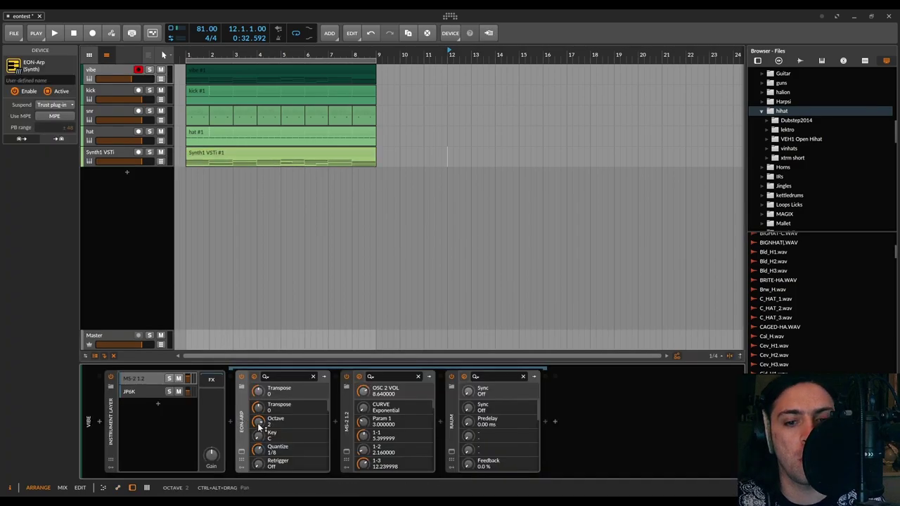
{"action": "left_click", "coordinate": [114, 152]}
{"action": "key", "text": "ctrl+v"}
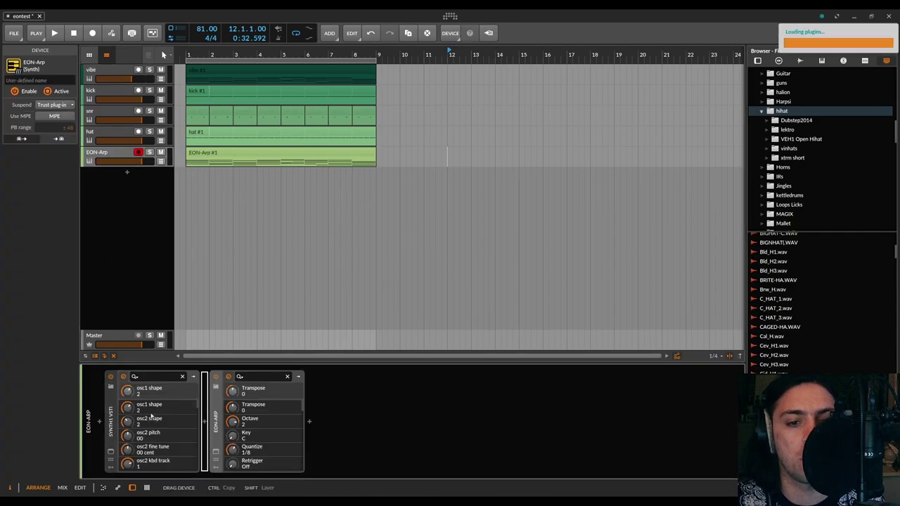
{"action": "left_click_drag", "start_coordinate": [151, 415], "coordinate": [96, 417]}
{"action": "left_click", "coordinate": [111, 454]}
{"action": "key", "text": "space"}
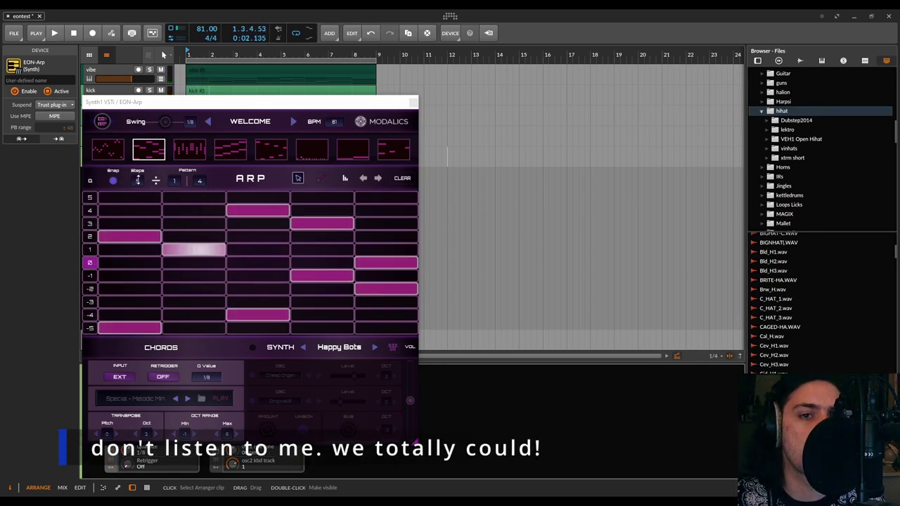
Set the second pattern to 10 steps and length 1/2, clear it, fill row 0 with one long note, and play it
{"action": "left_click_drag", "start_coordinate": [138, 182], "coordinate": [142, 178]}
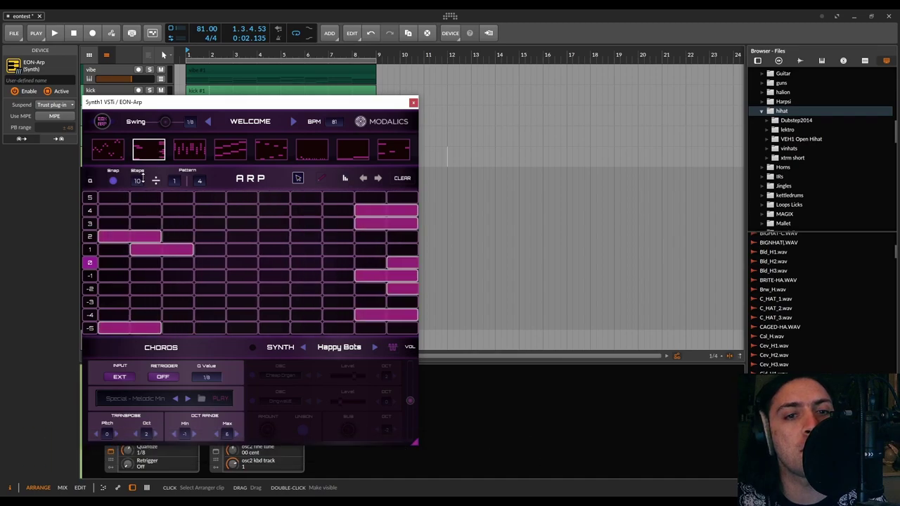
{"action": "left_click", "coordinate": [400, 179]}
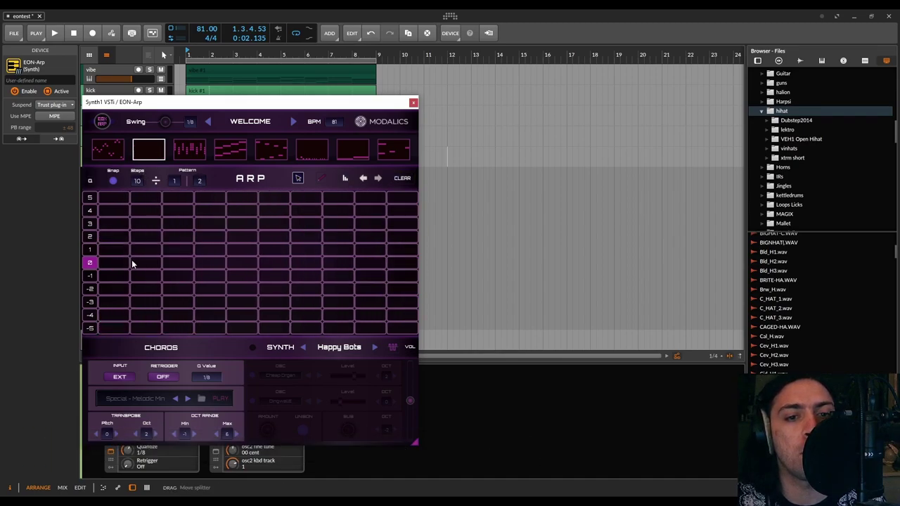
{"action": "left_click_drag", "start_coordinate": [131, 262], "coordinate": [417, 262]}
{"action": "key", "text": "space"}
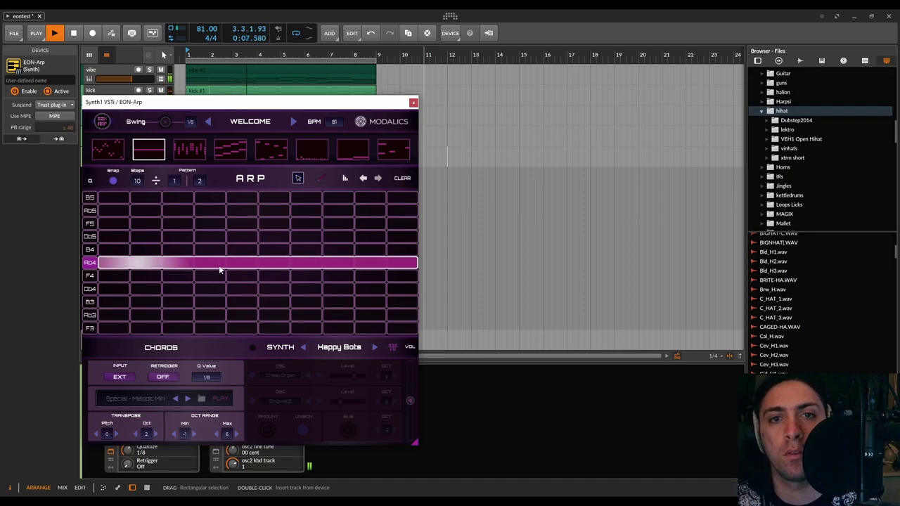
Set EON-Arp's octave transpose to 1, comparing it with octave 0 during playback
{"action": "left_click", "coordinate": [135, 433]}
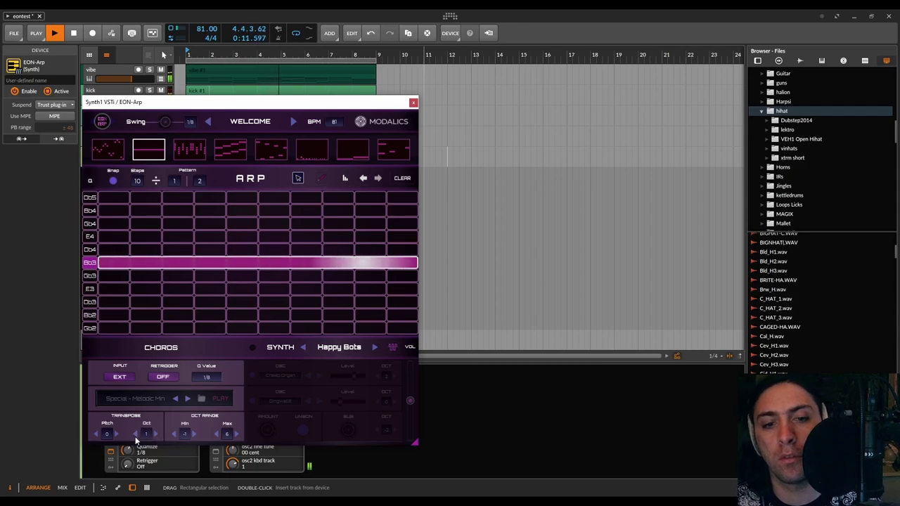
{"action": "left_click", "coordinate": [136, 434]}
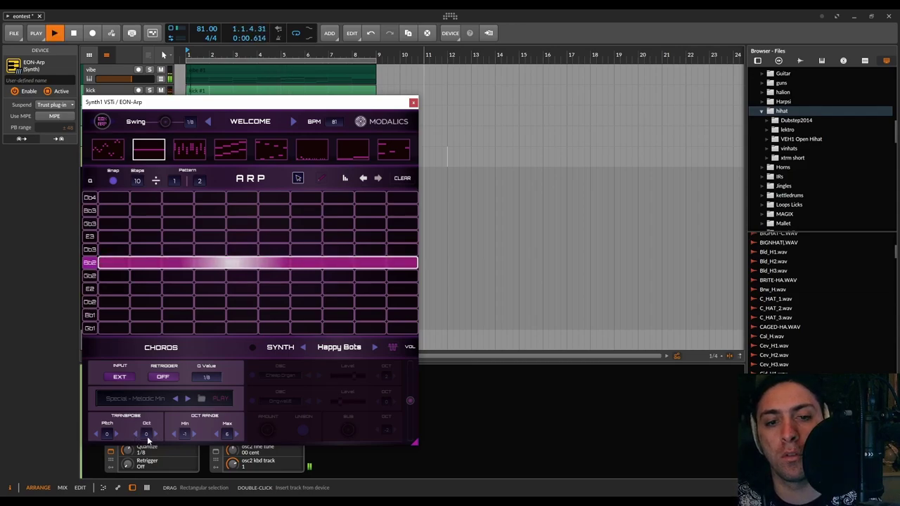
{"action": "left_click", "coordinate": [157, 434]}
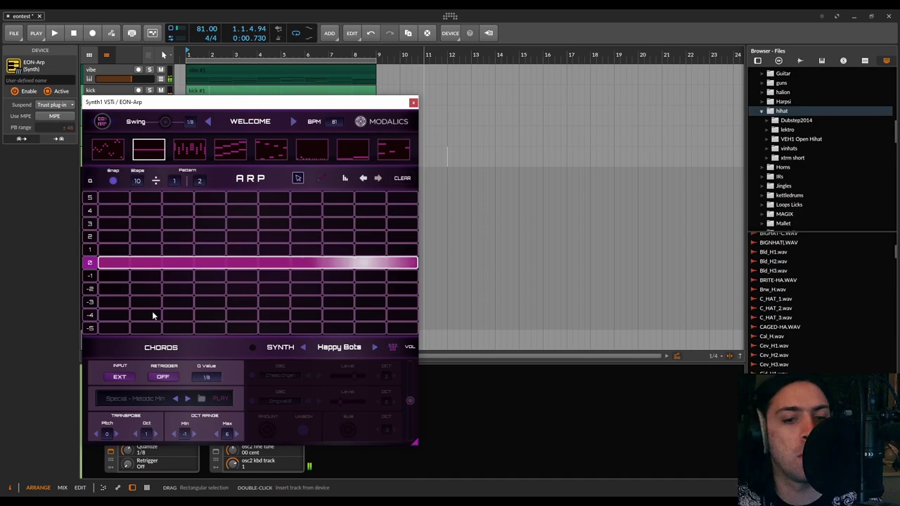
{"action": "mouse_move", "coordinate": [145, 437]}
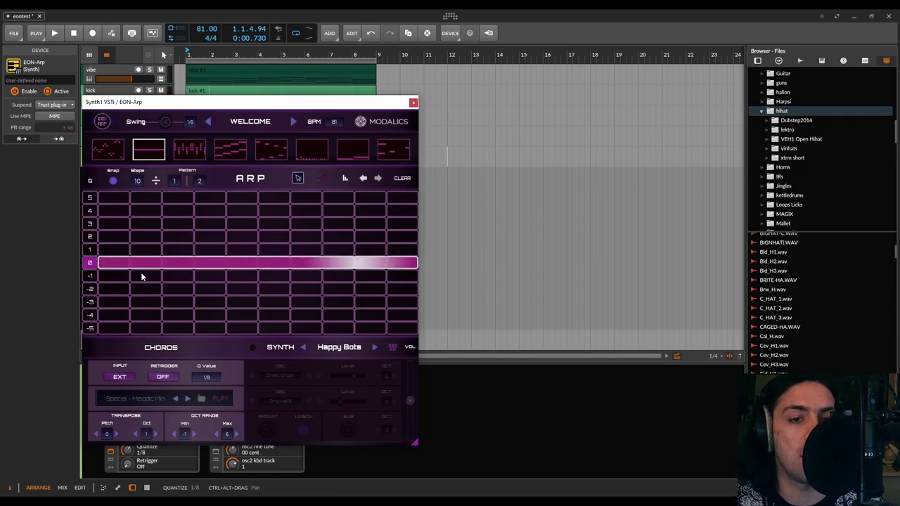
Move the long note from row 0 down to row -2, auditioning rows -1 and -3 along the way
{"action": "left_click_drag", "start_coordinate": [146, 267], "coordinate": [145, 278]}
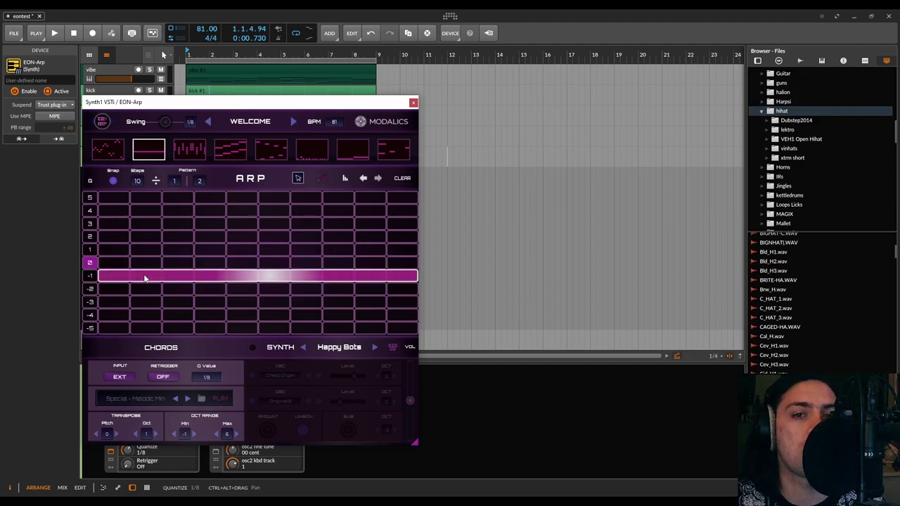
{"action": "key", "text": "space"}
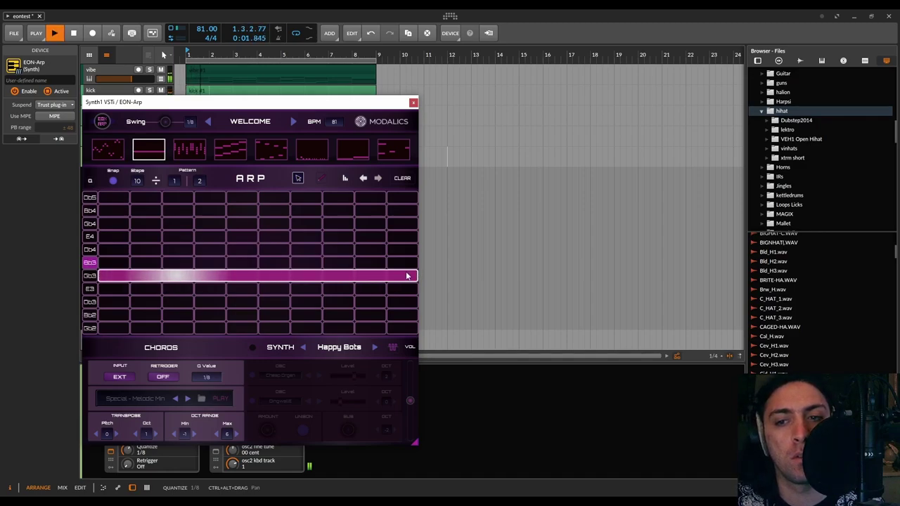
{"action": "left_click_drag", "start_coordinate": [408, 276], "coordinate": [395, 304]}
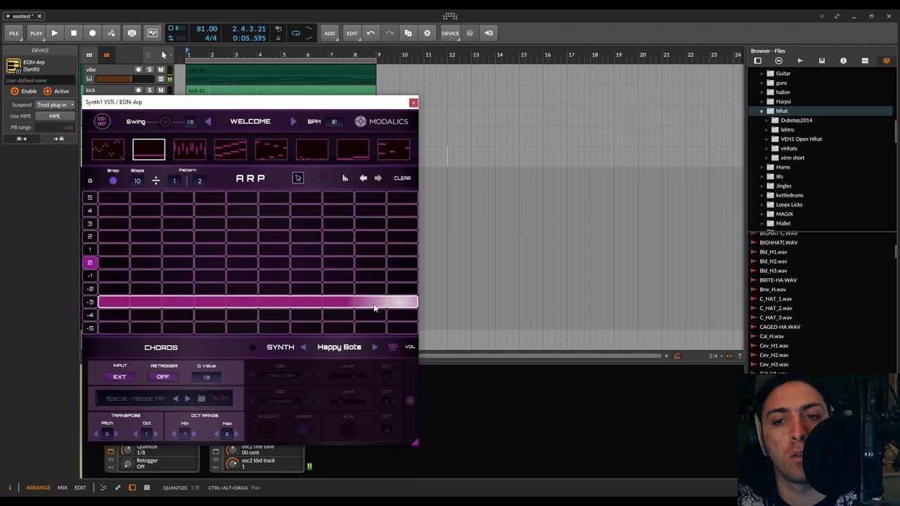
{"action": "left_click_drag", "start_coordinate": [376, 305], "coordinate": [375, 296]}
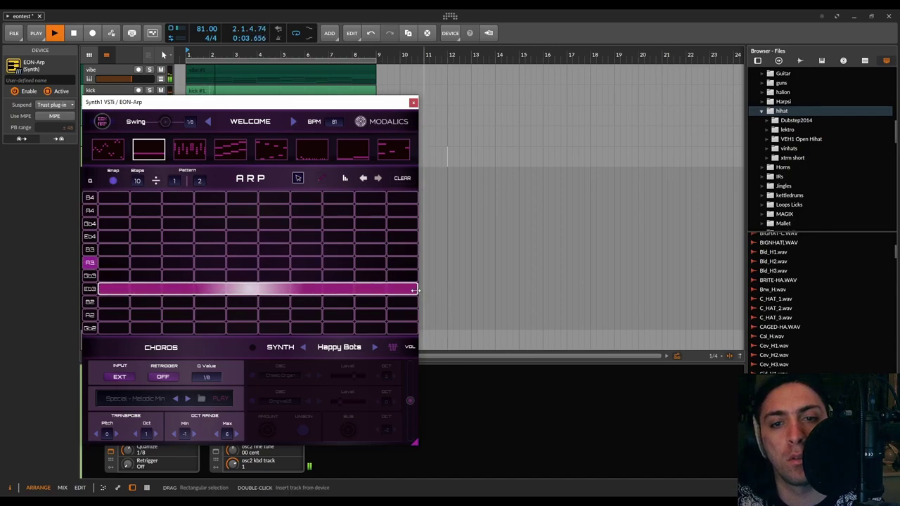
Shorten the row -2 note to just under four steps, with a note on steps 6–10 in row 1 and a short one on step 5 in row 0
{"action": "left_click_drag", "start_coordinate": [414, 290], "coordinate": [383, 261]}
{"action": "left_click", "coordinate": [268, 275]}
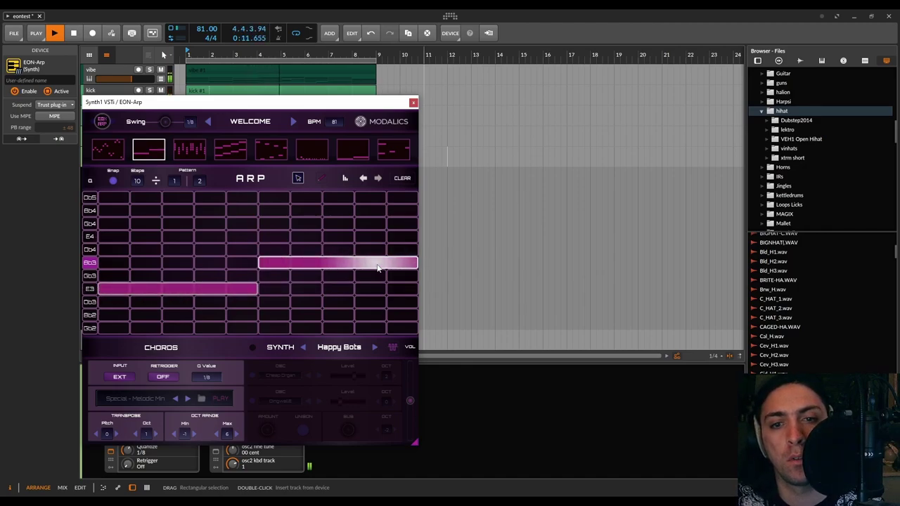
{"action": "left_click_drag", "start_coordinate": [376, 264], "coordinate": [376, 251]}
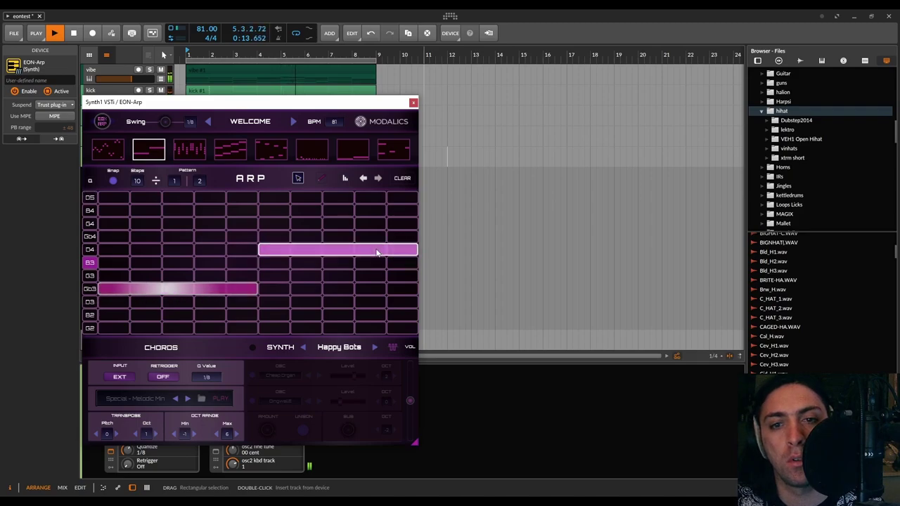
{"action": "left_click", "coordinate": [239, 262]}
{"action": "left_click_drag", "start_coordinate": [256, 289], "coordinate": [222, 267]}
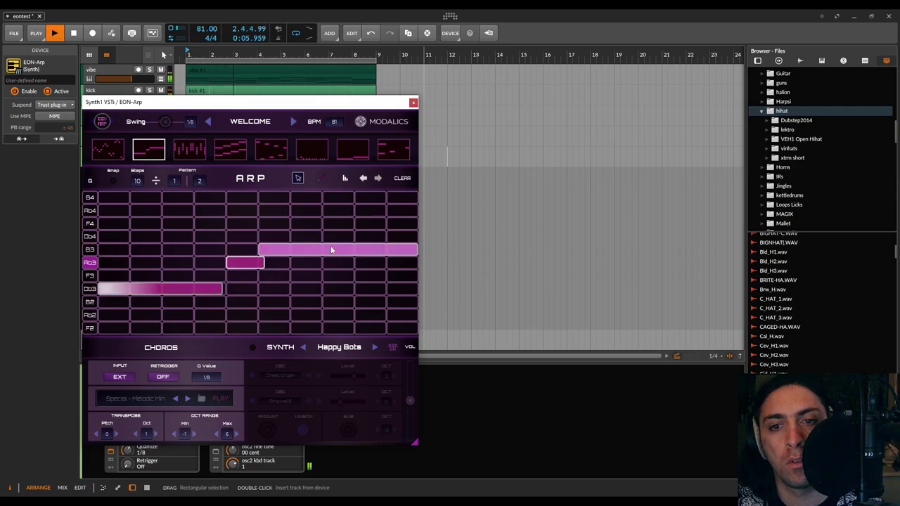
Trim the step 5 note slightly with Snap off, and try a short extra row 0 note around step 7 before removing it
{"action": "left_click", "coordinate": [297, 264]}
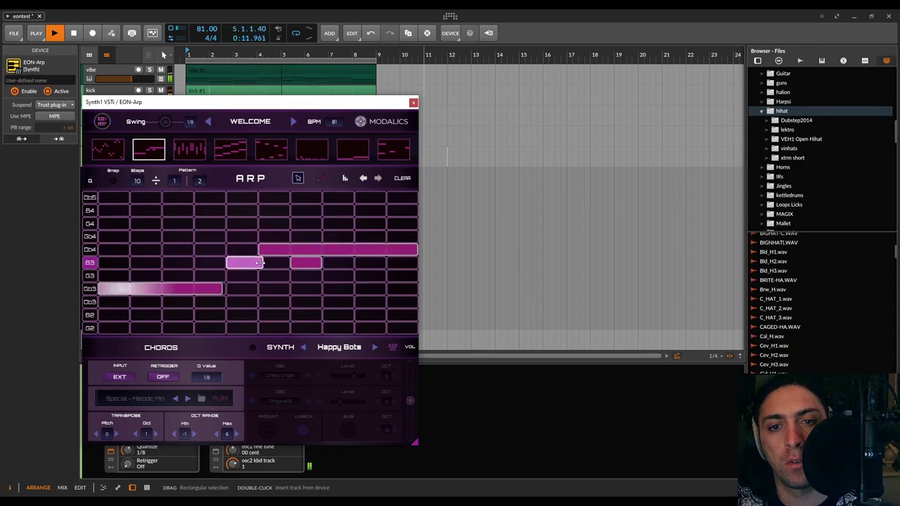
{"action": "left_click_drag", "start_coordinate": [262, 261], "coordinate": [260, 265]}
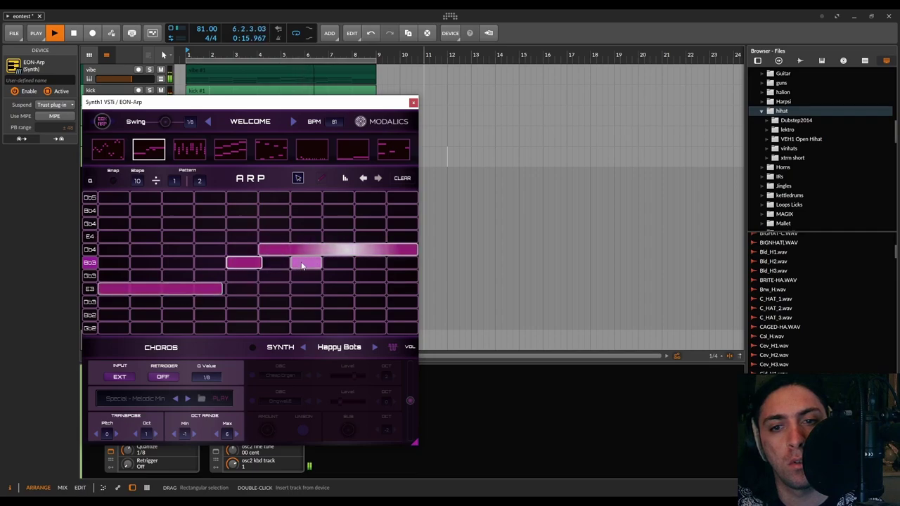
{"action": "left_click_drag", "start_coordinate": [322, 264], "coordinate": [303, 266]}
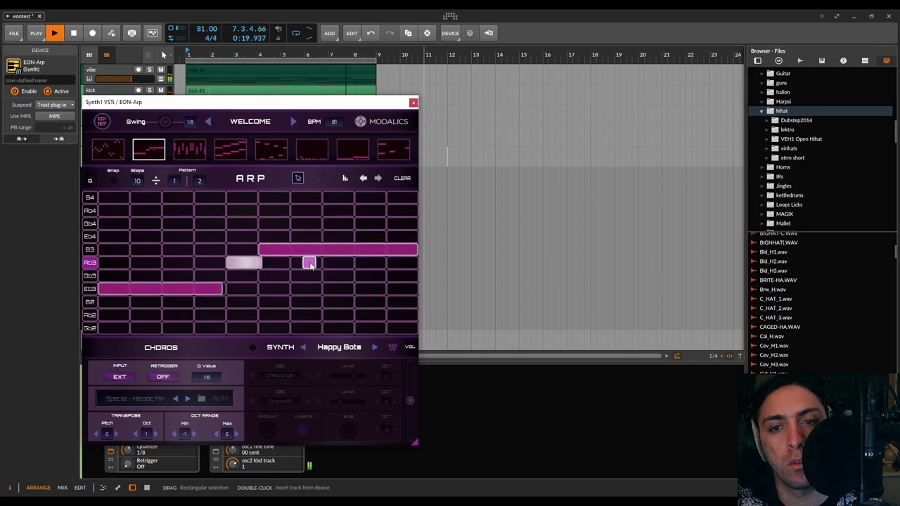
{"action": "left_click_drag", "start_coordinate": [310, 266], "coordinate": [315, 266]}
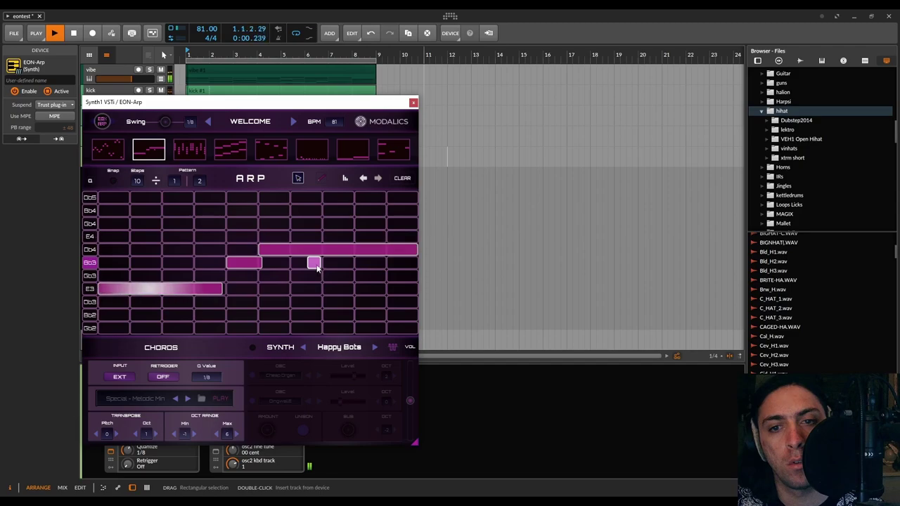
{"action": "left_click_drag", "start_coordinate": [316, 267], "coordinate": [333, 265]}
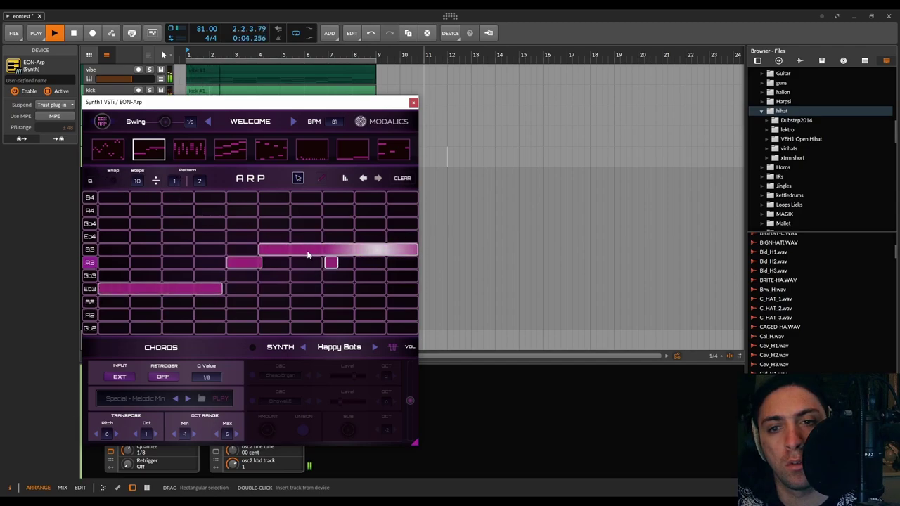
{"action": "left_click_drag", "start_coordinate": [331, 263], "coordinate": [307, 255]}
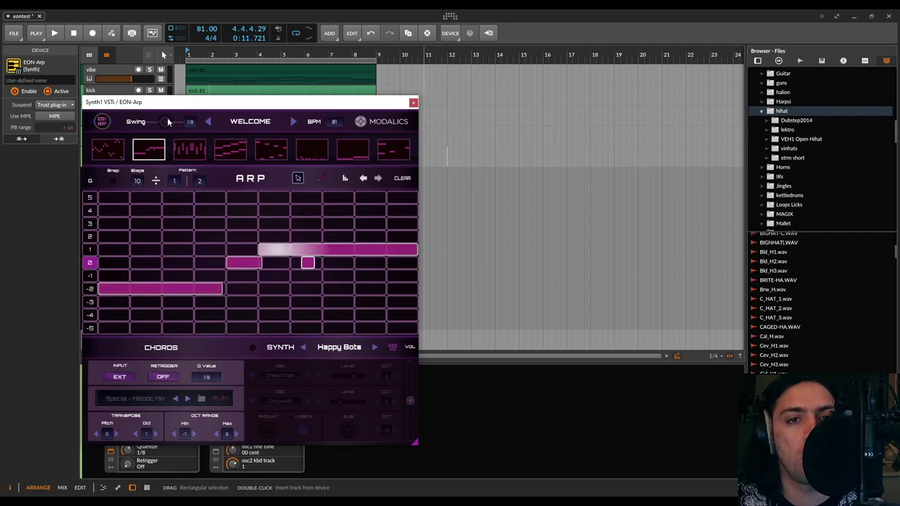
{"action": "left_click", "coordinate": [307, 262]}
Play the beat, move the long row 1 note down to row -3, and turn Snap back on
{"action": "key", "text": "space"}
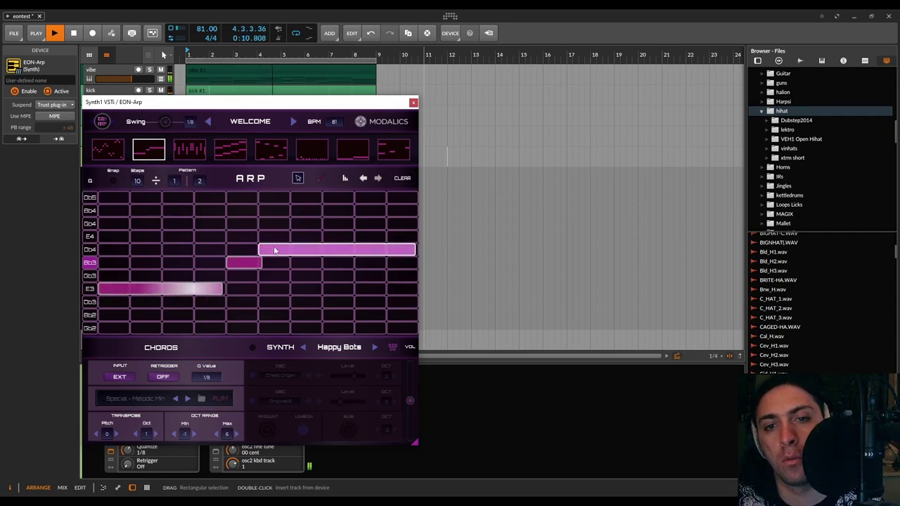
{"action": "left_click_drag", "start_coordinate": [321, 255], "coordinate": [274, 298]}
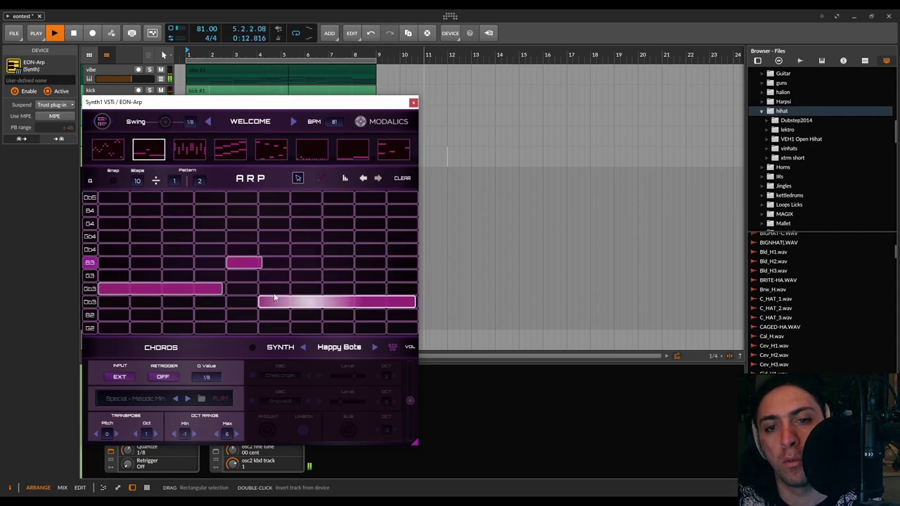
{"action": "left_click", "coordinate": [111, 181]}
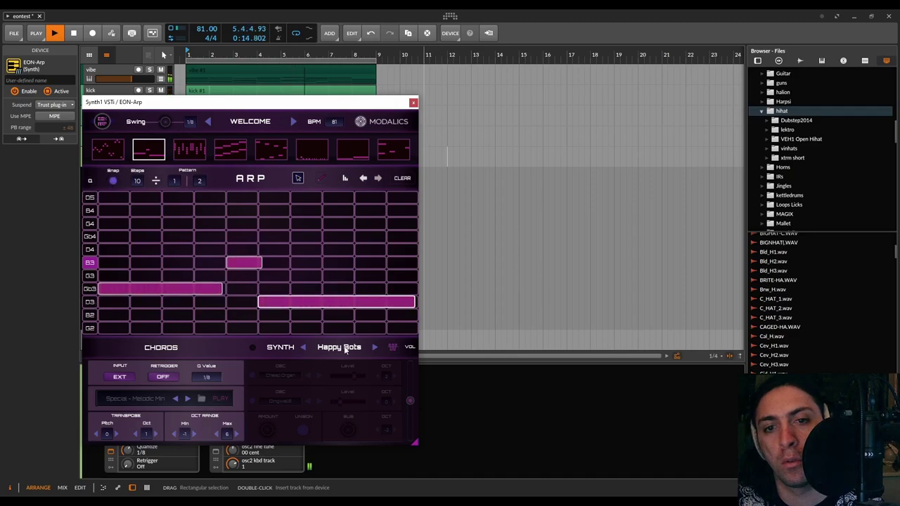
Raise the two long arp notes to rows -1 and -2, and add a short row -1 note on step 9, trimmed slightly with Snap off
{"action": "mouse_move", "coordinate": [286, 302]}
{"action": "left_mouse_down"}
{"action": "mouse_move", "coordinate": [254, 315]}
{"action": "mouse_move", "coordinate": [285, 302]}
{"action": "left_mouse_up"}
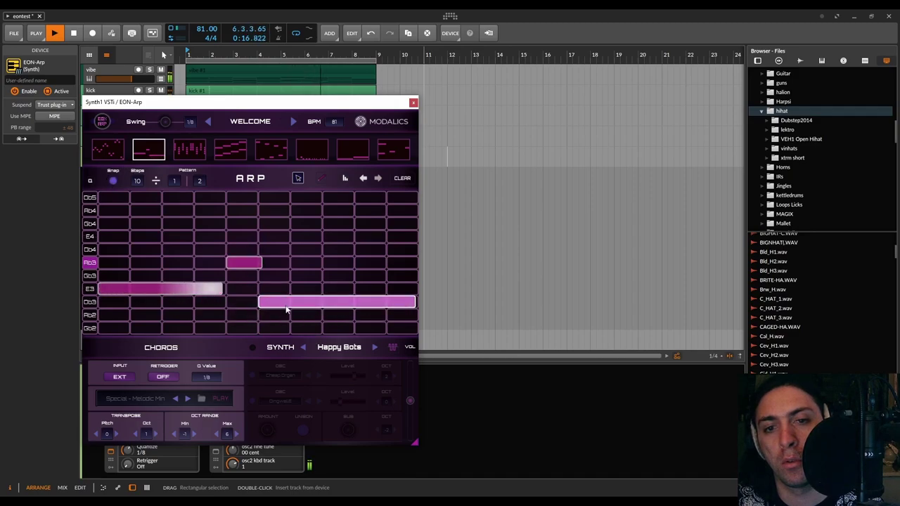
{"action": "left_click_drag", "start_coordinate": [116, 292], "coordinate": [118, 276]}
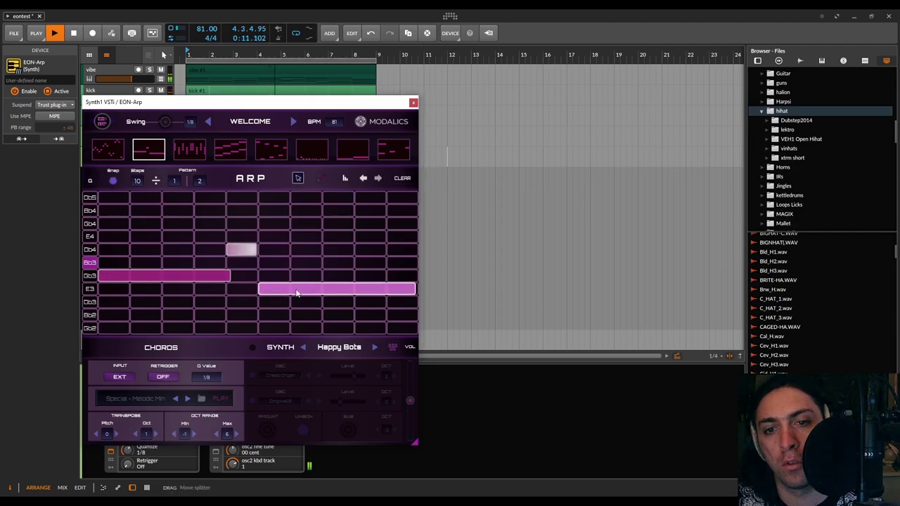
{"action": "left_click", "coordinate": [346, 275]}
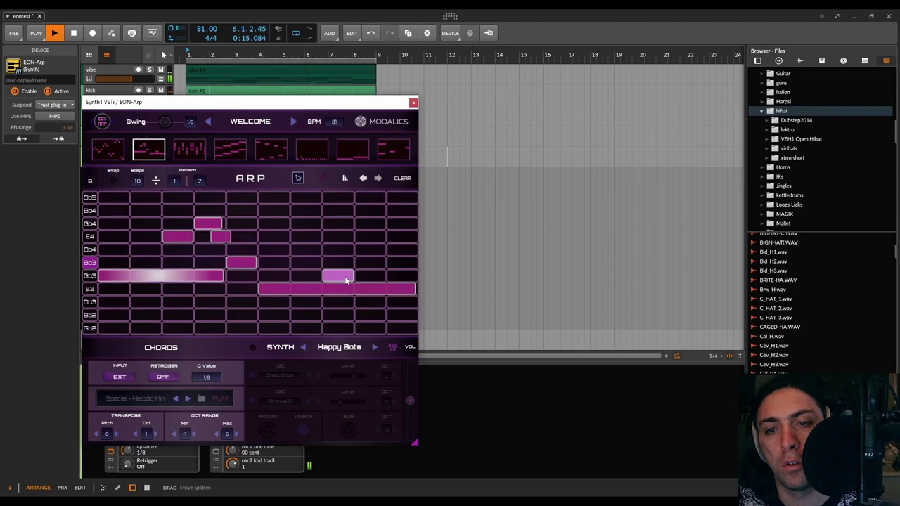
{"action": "left_click_drag", "start_coordinate": [344, 275], "coordinate": [373, 276]}
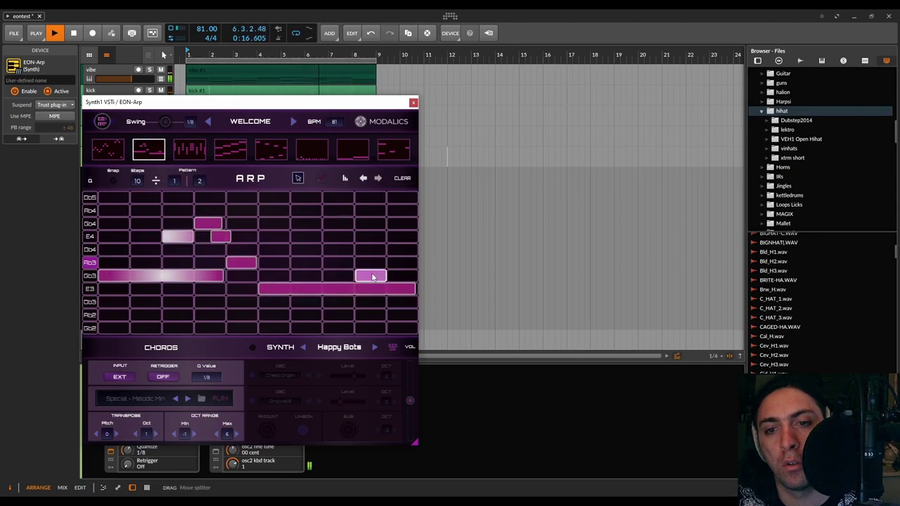
{"action": "left_click", "coordinate": [112, 180]}
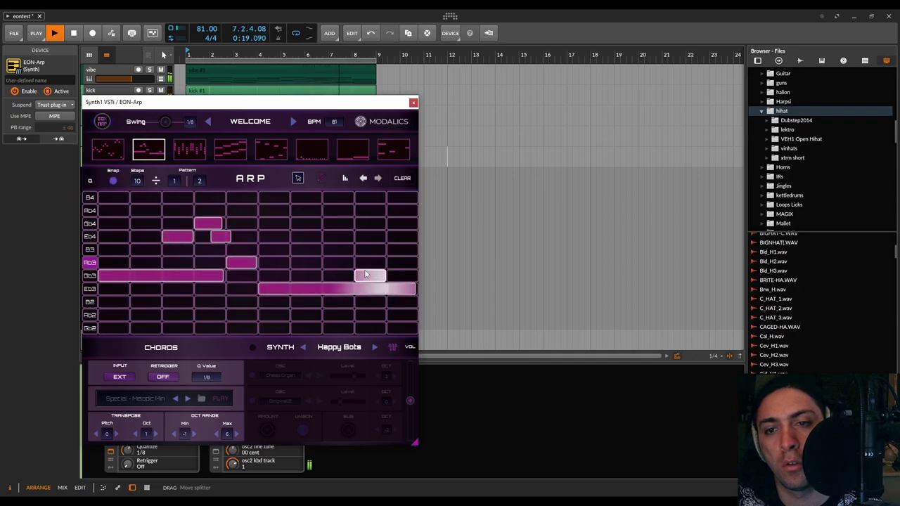
{"action": "left_click", "coordinate": [113, 180]}
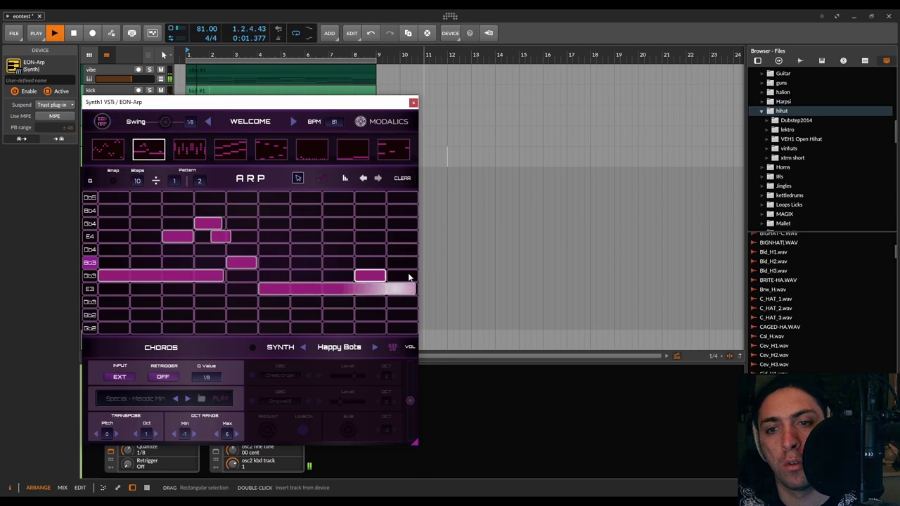
Stop playback, close the arp editor, and add the Phasis effect after Synth1 on its track
{"action": "key", "text": "space"}
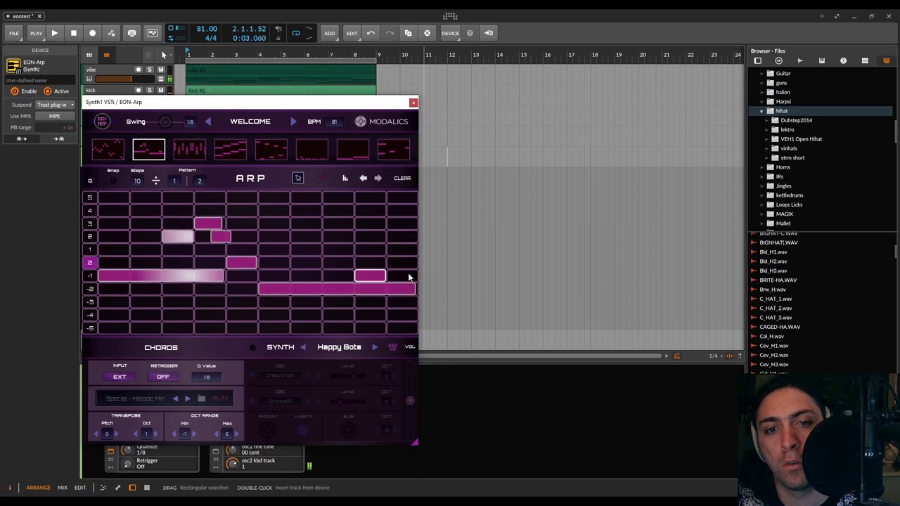
{"action": "left_click", "coordinate": [413, 102]}
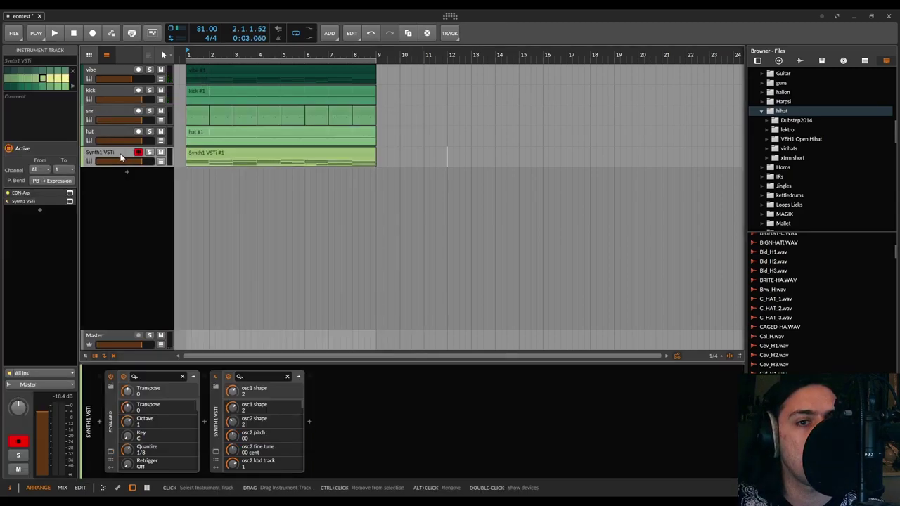
{"action": "key", "text": "ctrl+v"}
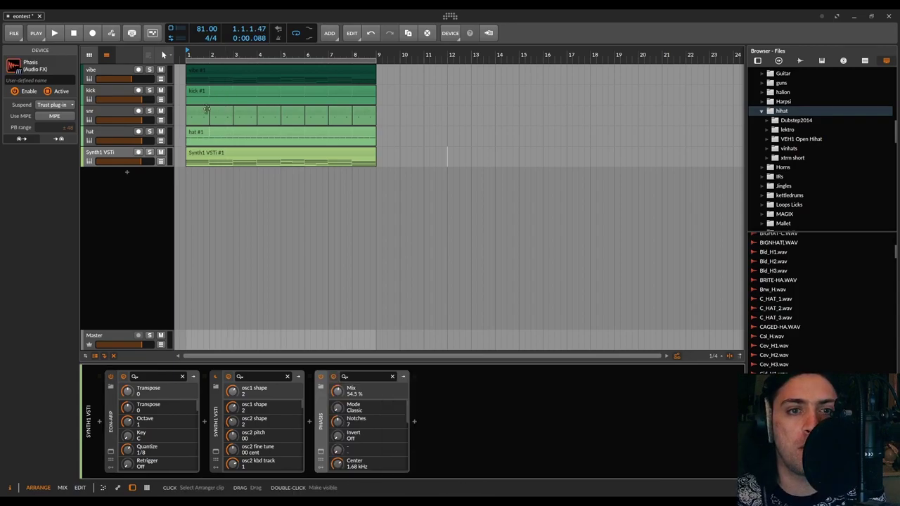
Create a new instrument track with the MS-2 1.2 synth and close its plug-in window
{"action": "double_click", "coordinate": [129, 176]}
{"action": "type", "text": "ms"}
{"action": "double_click", "coordinate": [449, 107]}
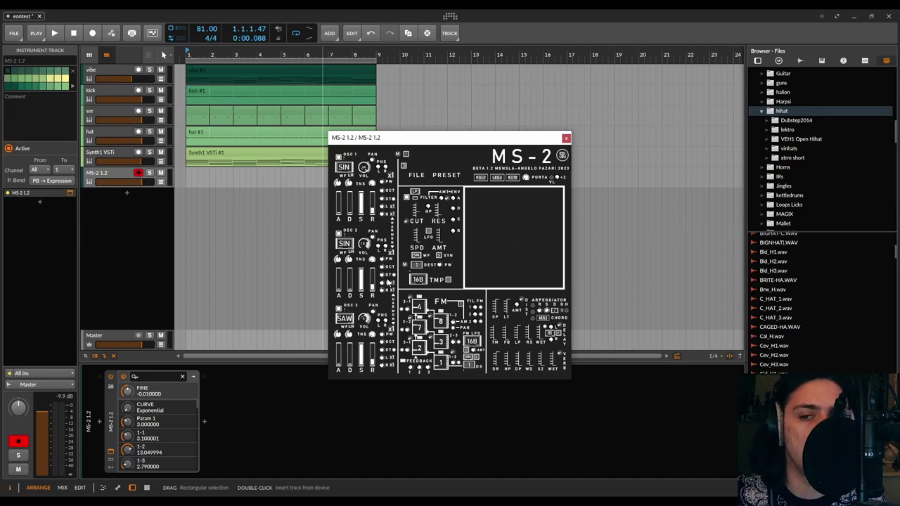
{"action": "left_click", "coordinate": [566, 138]}
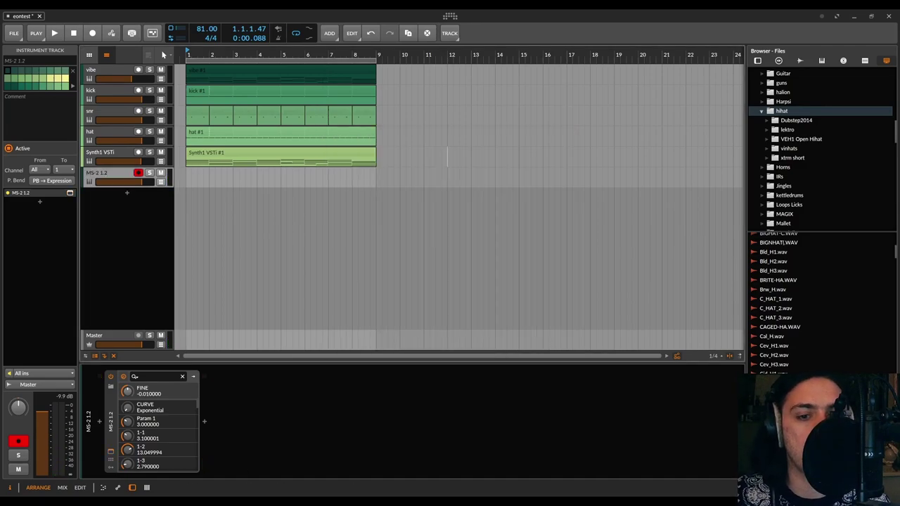
Insert Multiband FX-2 after MS-2 and load Ozone Imager 2 in its Low band with Width at -100%
{"action": "left_click", "coordinate": [204, 422]}
{"action": "type", "text": "Mul"}
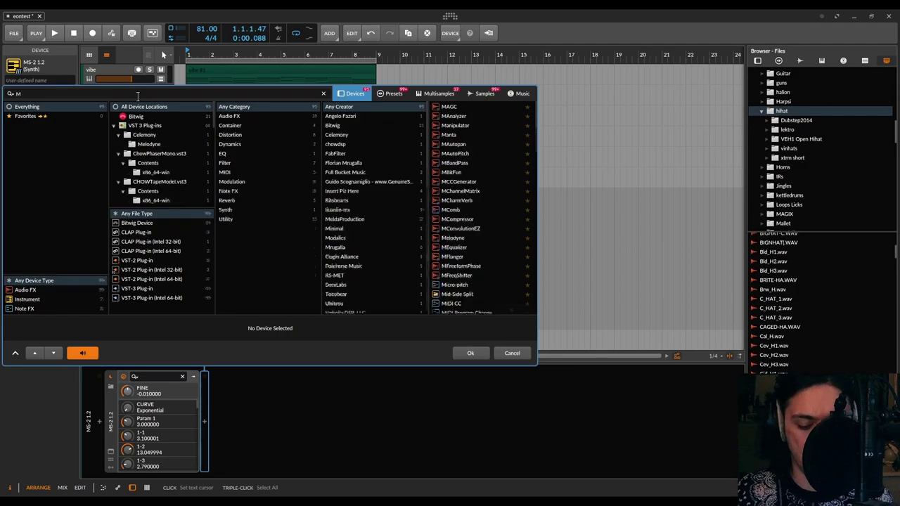
{"action": "double_click", "coordinate": [458, 116]}
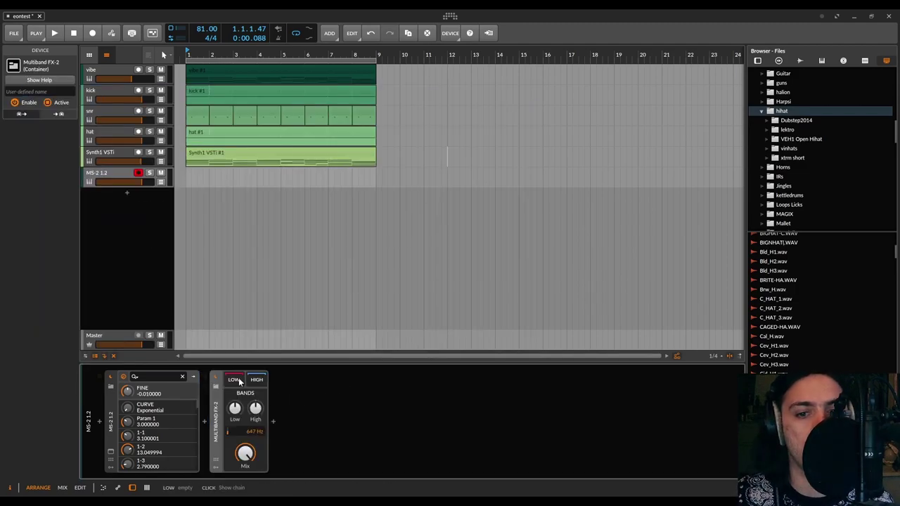
{"action": "left_click", "coordinate": [271, 423]}
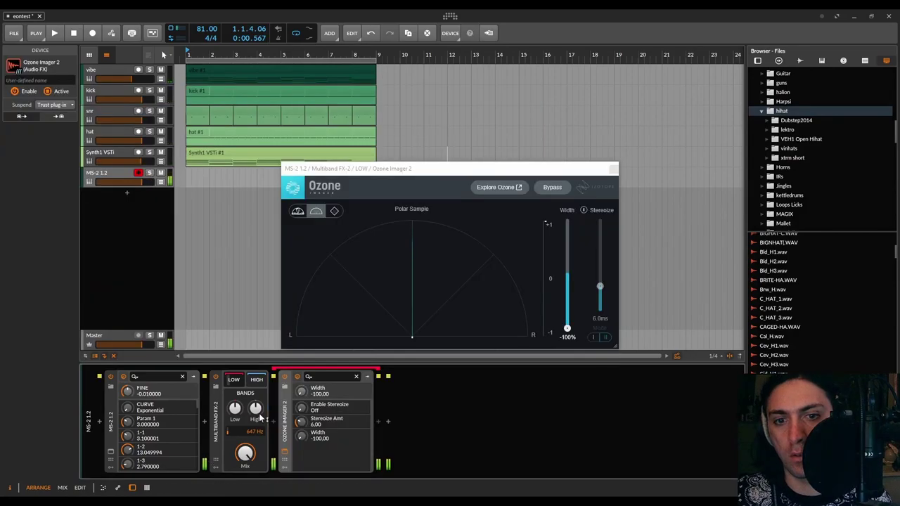
{"action": "left_click", "coordinate": [613, 168]}
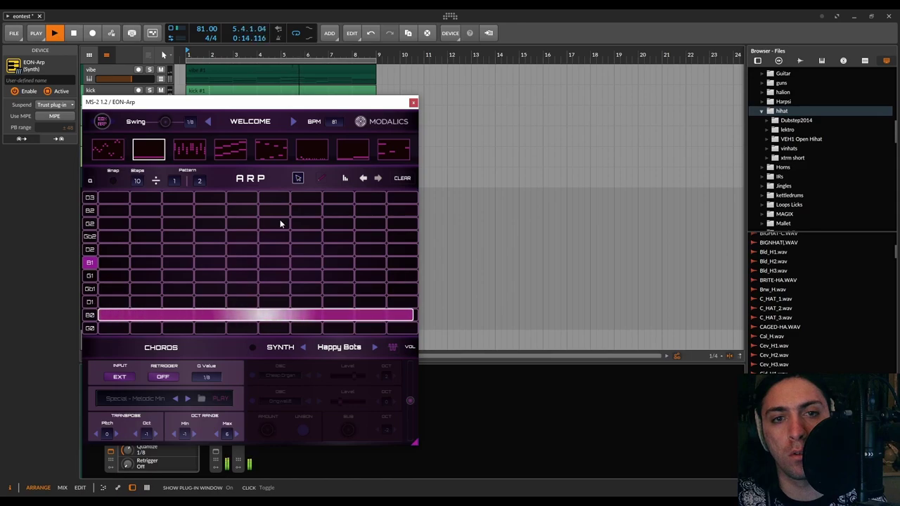
Solo Synth1 alongside MS-2, turn Snap on in the MS-2 track's EON-Arp, and stretch its long note to ten steps in row -1
{"action": "left_click_drag", "start_coordinate": [140, 101], "coordinate": [426, 81]}
{"action": "left_click", "coordinate": [149, 152]}
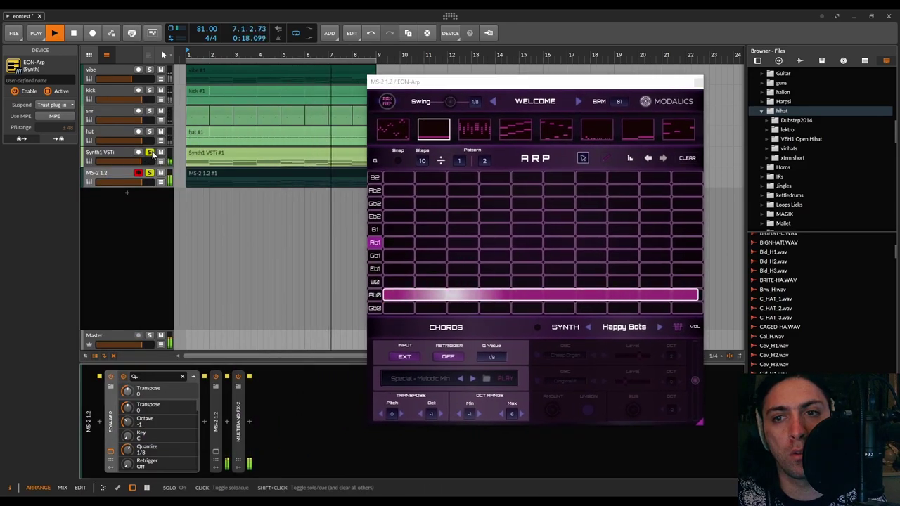
{"action": "left_click", "coordinate": [398, 160]}
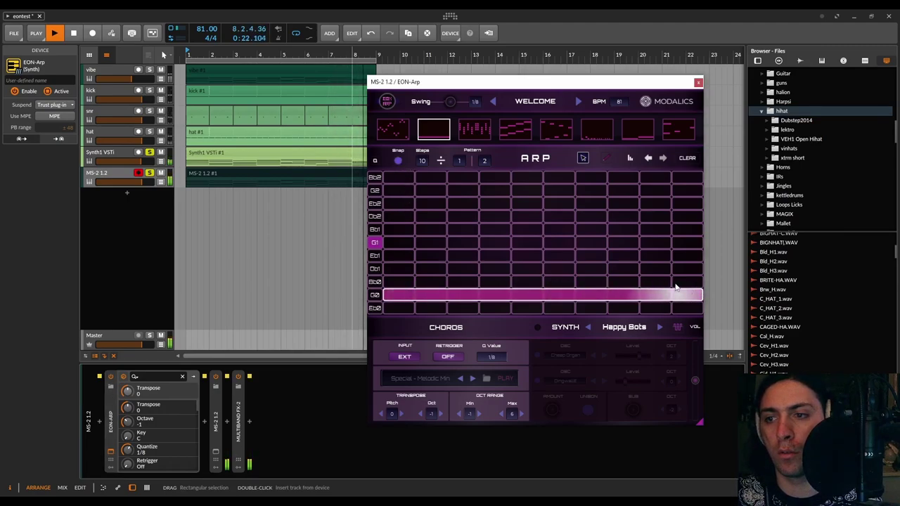
{"action": "left_click_drag", "start_coordinate": [700, 296], "coordinate": [674, 283]}
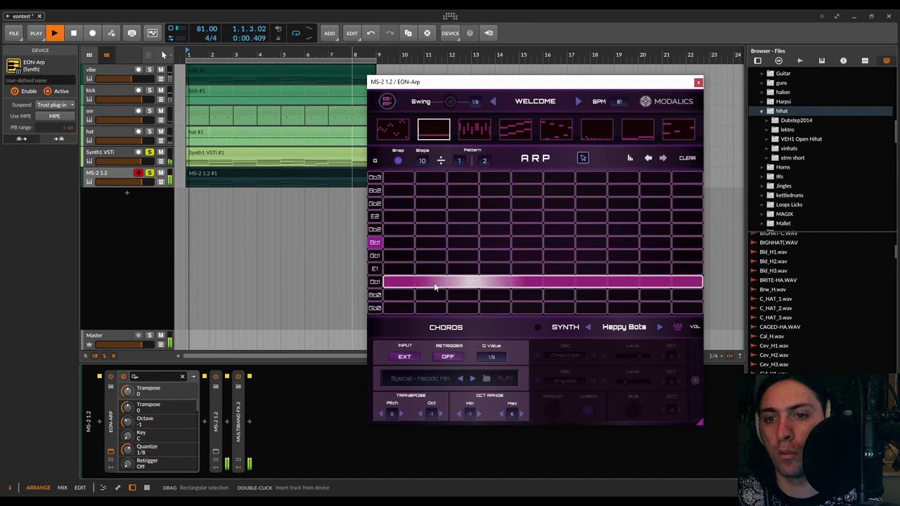
{"action": "left_click_drag", "start_coordinate": [437, 283], "coordinate": [429, 260]}
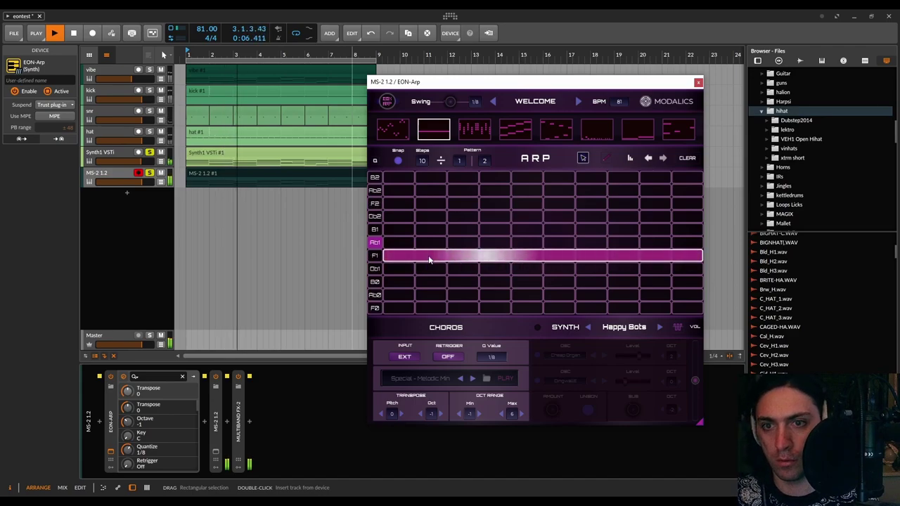
Split the bass arp into row -1 steps 1–2, row -3 step 4, row -2 steps 5–6 and 10, and row -4 steps 7–9
{"action": "left_click", "coordinate": [582, 157]}
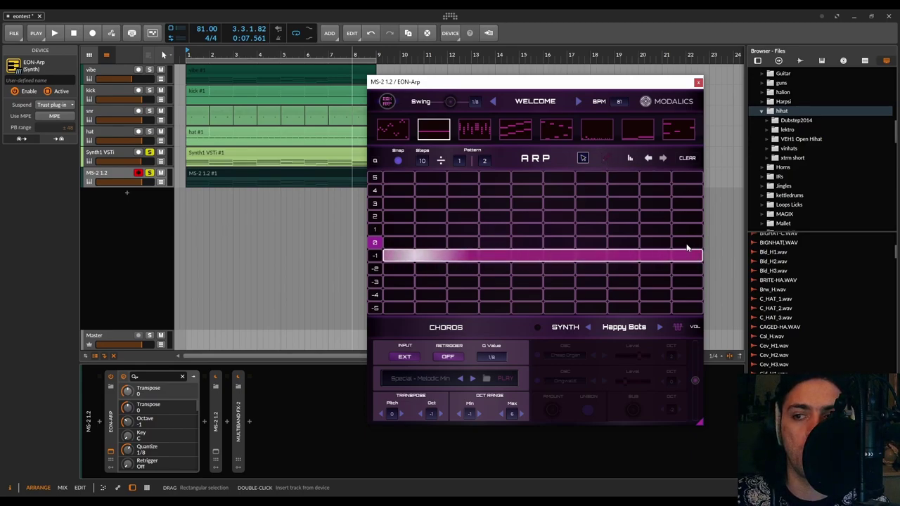
{"action": "left_click_drag", "start_coordinate": [687, 247], "coordinate": [575, 250]}
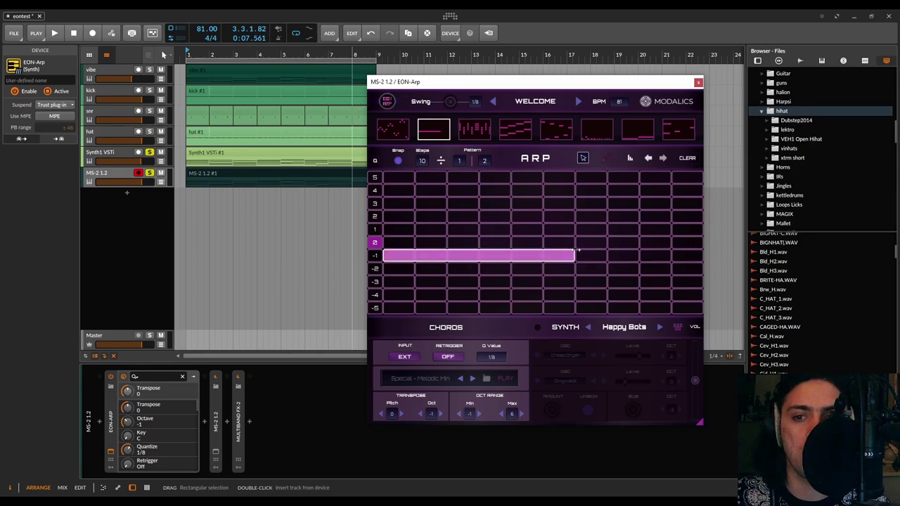
{"action": "left_click", "coordinate": [456, 257]}
{"action": "left_click_drag", "start_coordinate": [549, 248], "coordinate": [647, 242]}
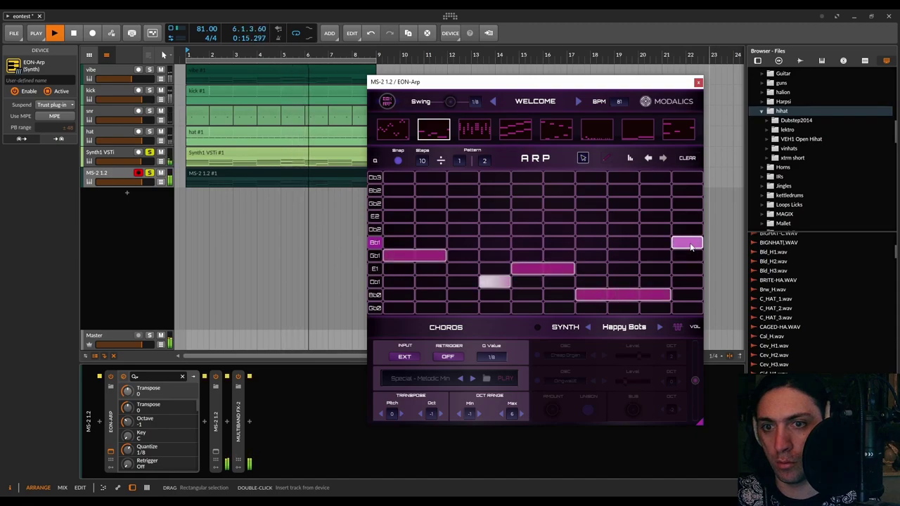
{"action": "left_click_drag", "start_coordinate": [691, 246], "coordinate": [692, 269]}
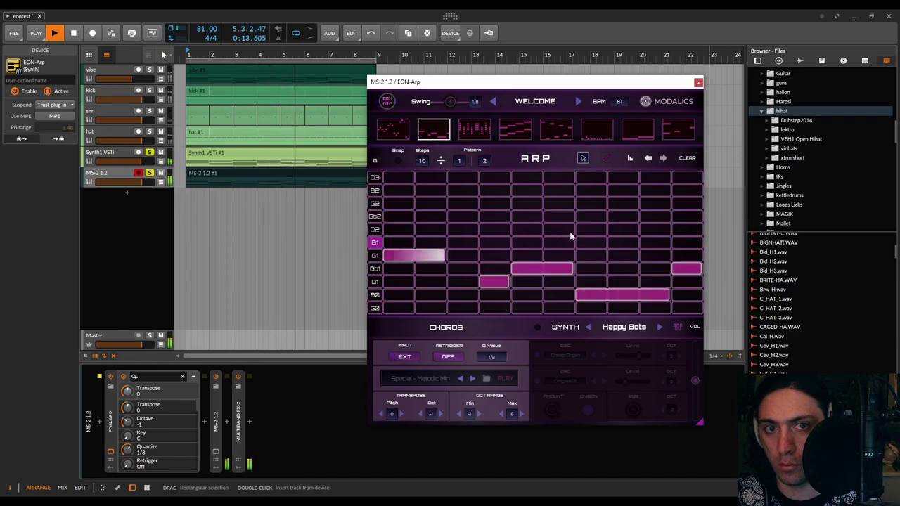
Clear the solos on the MS-2 and Synth1 tracks, play the full mix, and close the arp window
{"action": "key", "text": "space"}
{"action": "left_click", "coordinate": [150, 174]}
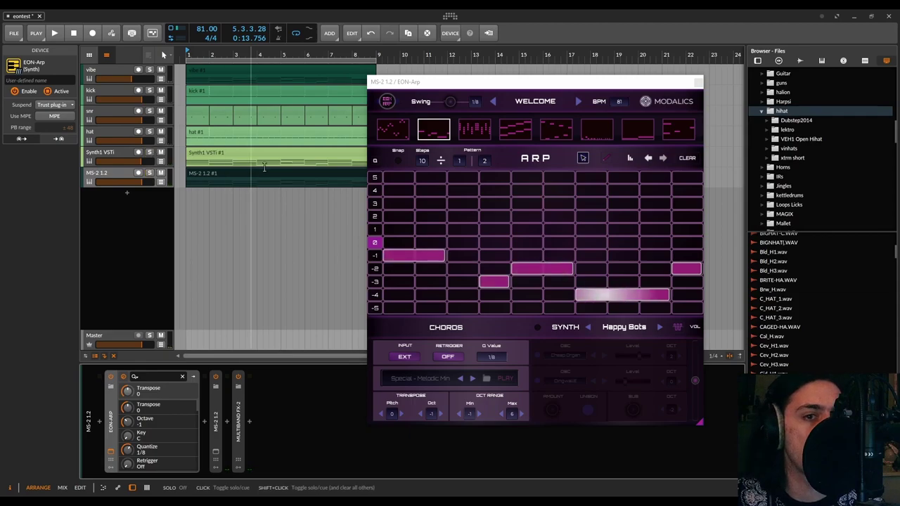
{"action": "key", "text": "space"}
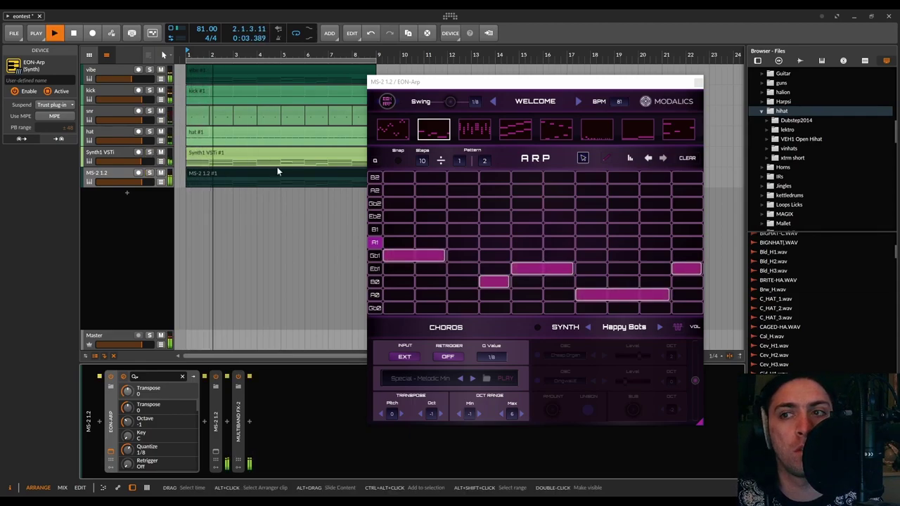
{"action": "key", "text": "Escape"}
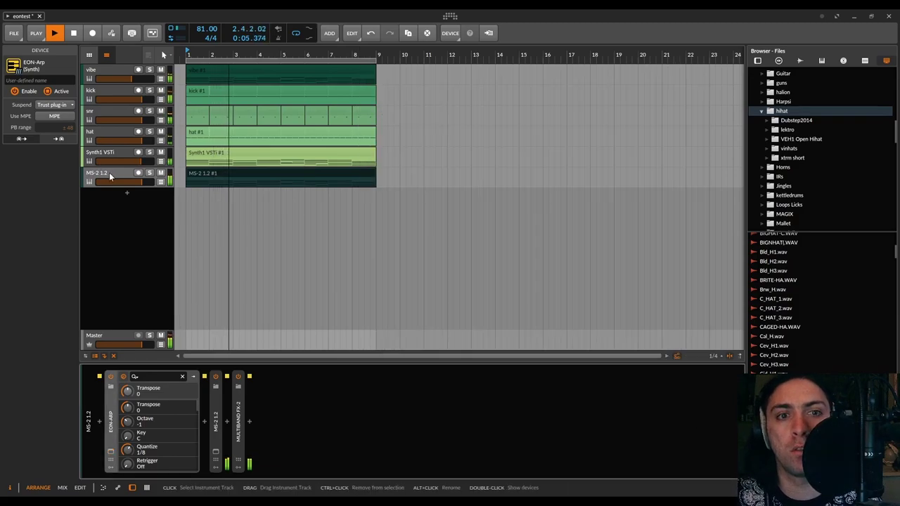
Adjust the MS-2 track's volume while the beat plays, and mute the Synth1 track
{"action": "left_click", "coordinate": [134, 182]}
{"action": "left_click_drag", "start_coordinate": [133, 184], "coordinate": [134, 184]}
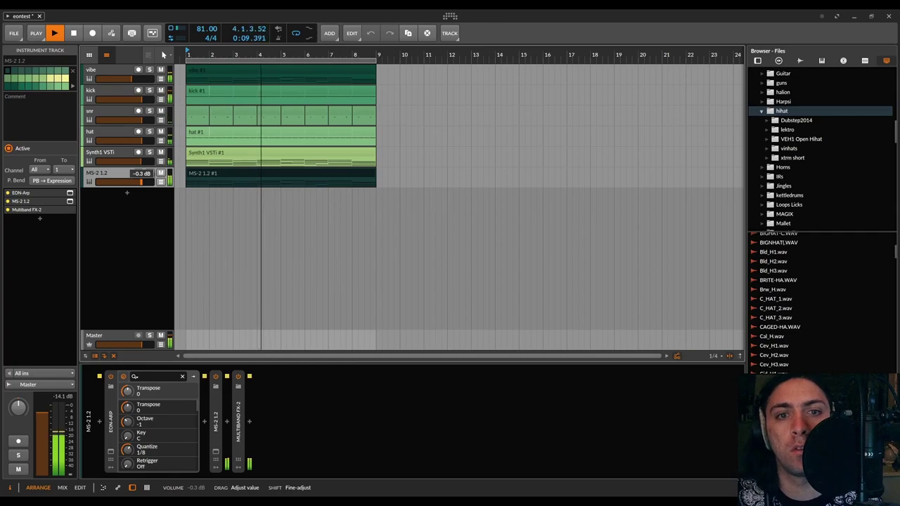
{"action": "left_click_drag", "start_coordinate": [133, 184], "coordinate": [143, 182]}
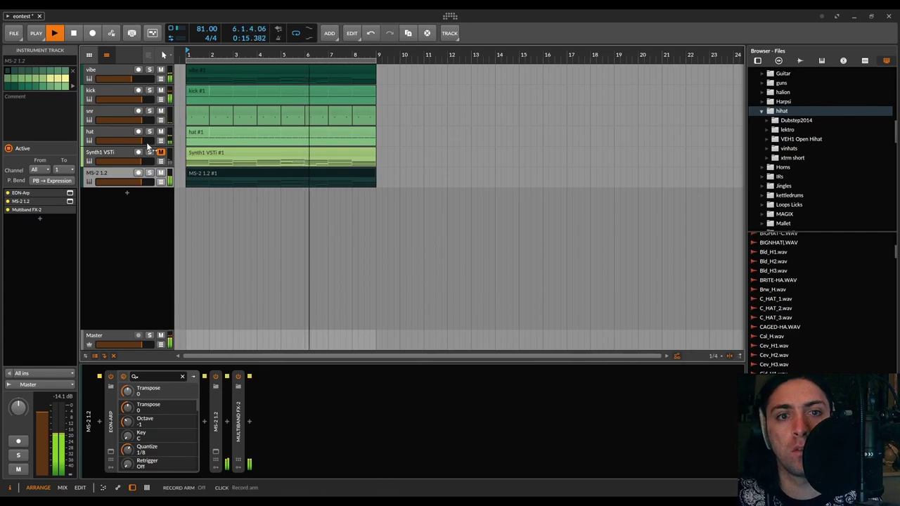
Solo the kick with MS-2, and add the ADSR effect after the kick's Sampler inside an FX Layer with a separate dry layer
{"action": "left_click", "coordinate": [153, 97]}
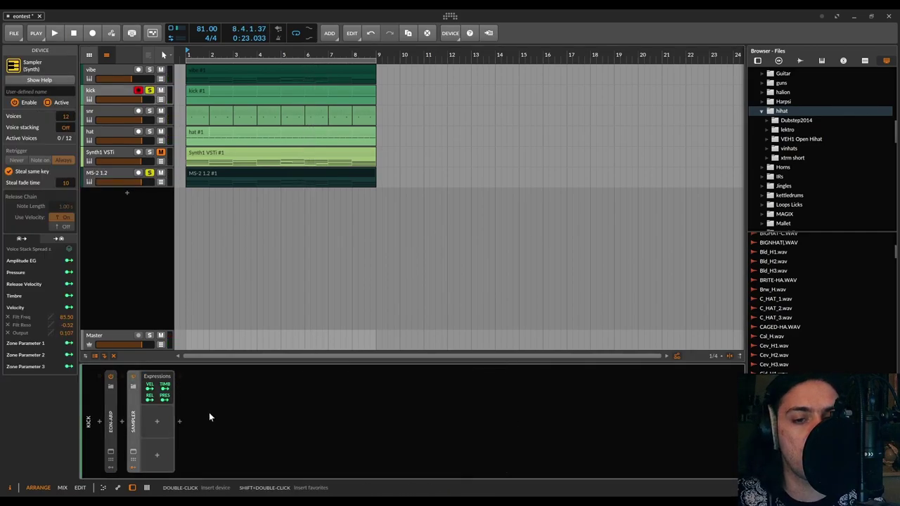
{"action": "left_click", "coordinate": [137, 460]}
{"action": "left_click", "coordinate": [144, 423]}
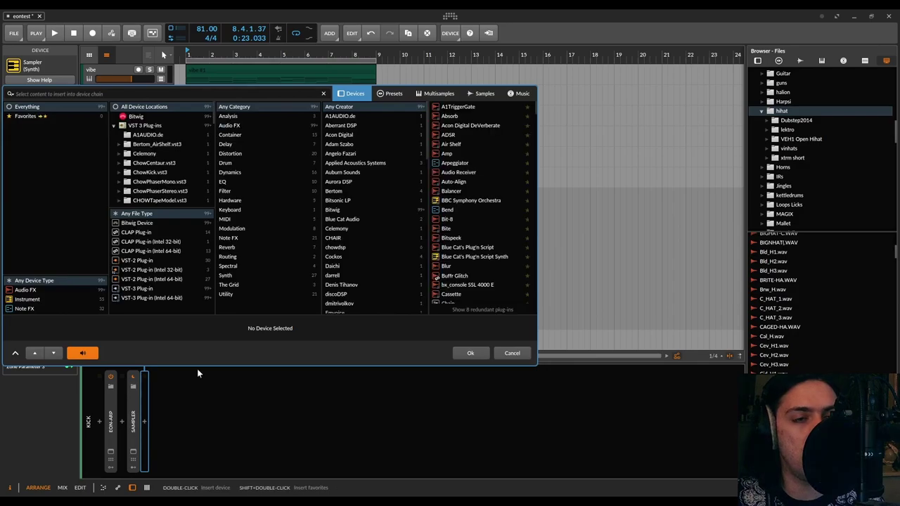
{"action": "type", "text": "adsr"}
{"action": "key", "text": "Down"}
{"action": "key", "text": "Return"}
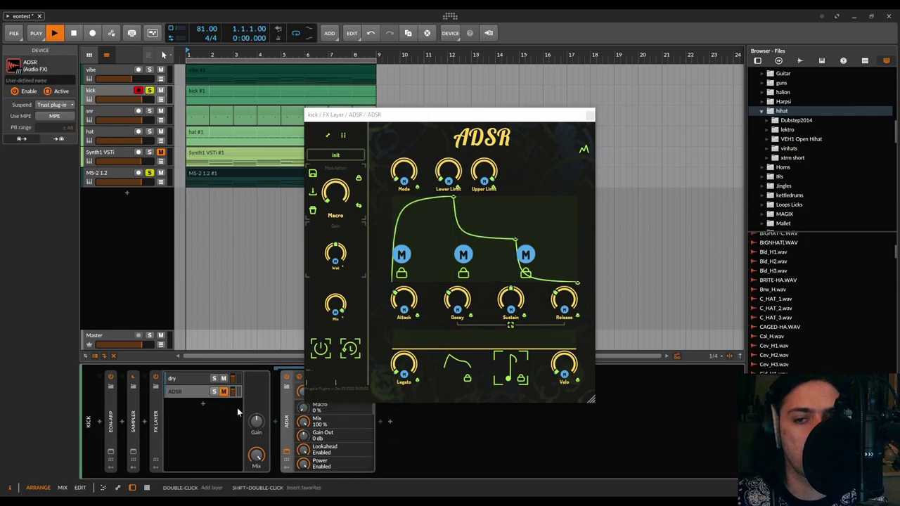
Play the beat and shape the kick's ADSR envelope with a shorter attack, a steeper decay curve and a near-zero sustain
{"action": "key", "text": "space"}
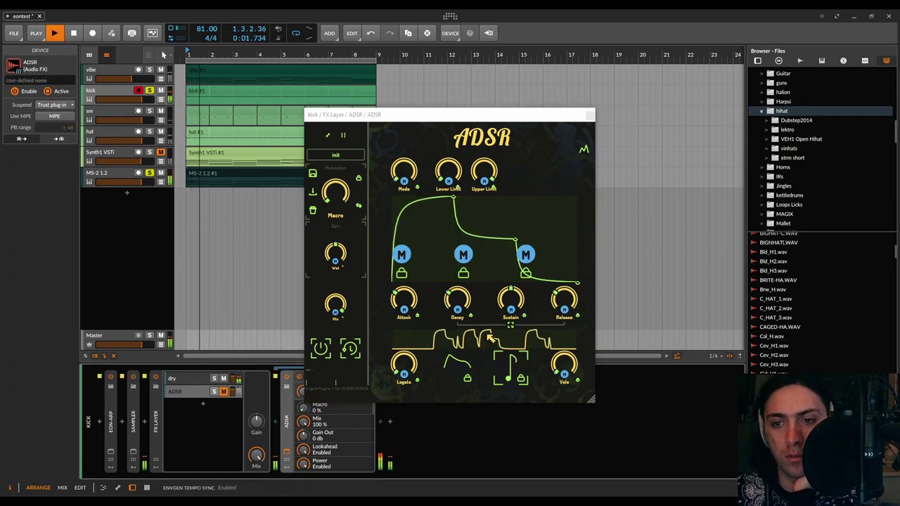
{"action": "left_click_drag", "start_coordinate": [403, 302], "coordinate": [404, 326]}
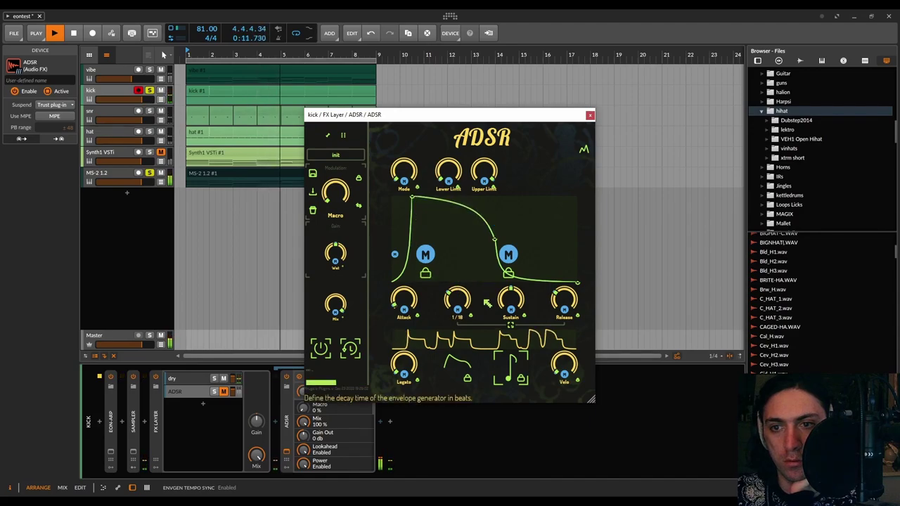
{"action": "left_click_drag", "start_coordinate": [495, 239], "coordinate": [495, 274]}
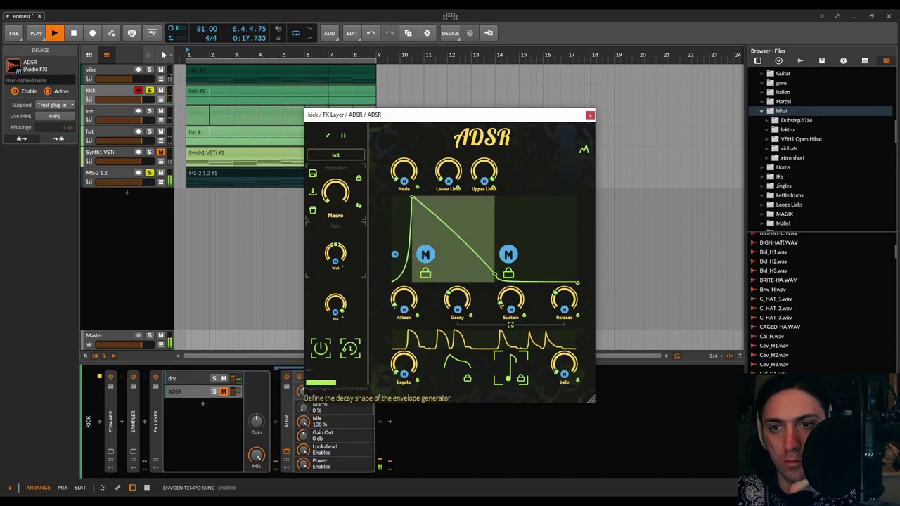
{"action": "mouse_move", "coordinate": [458, 301]}
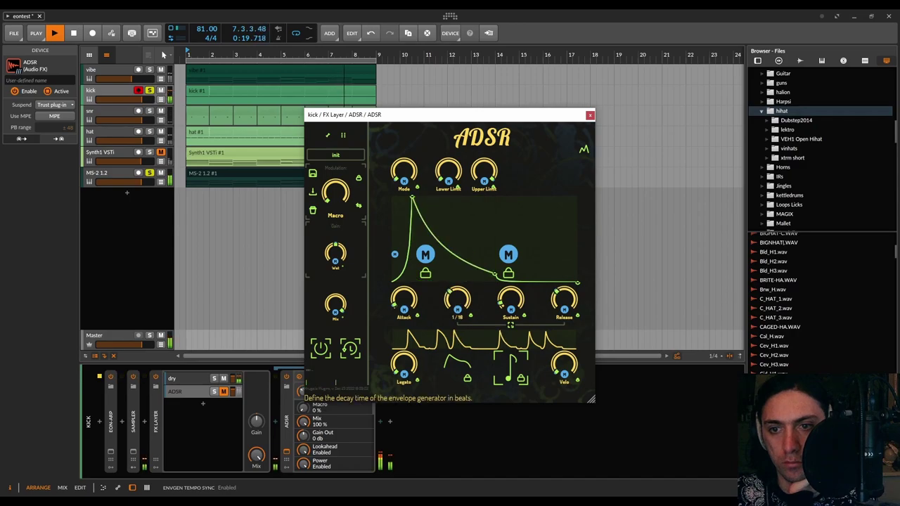
{"action": "left_click_drag", "start_coordinate": [458, 301], "coordinate": [458, 305]}
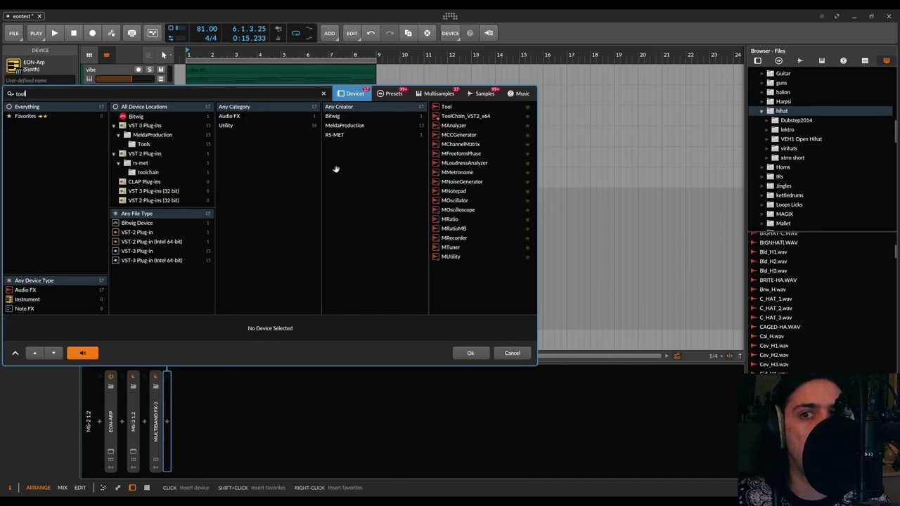
Add the Tool device after Multiband FX-2 on the MS-2 track and insert an Audio Rate modulator in it
{"action": "double_click", "coordinate": [447, 106]}
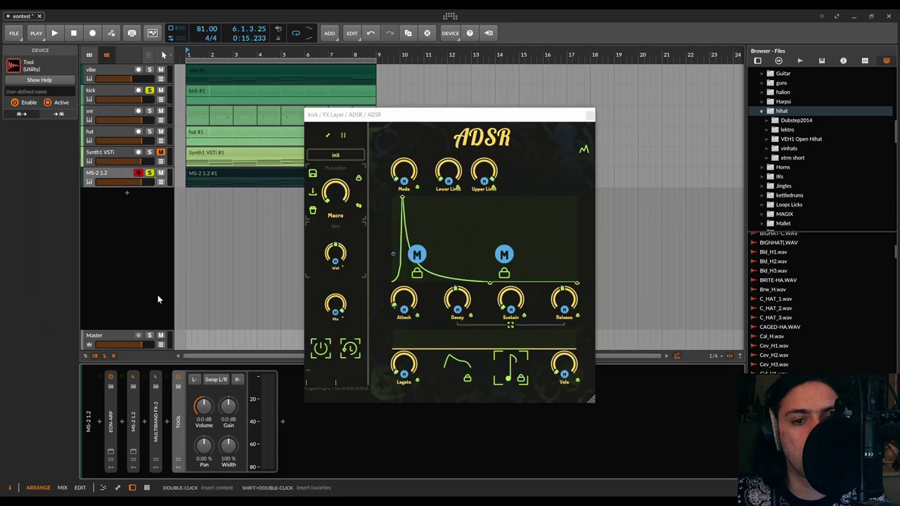
{"action": "left_click", "coordinate": [178, 386]}
{"action": "left_click", "coordinate": [192, 387]}
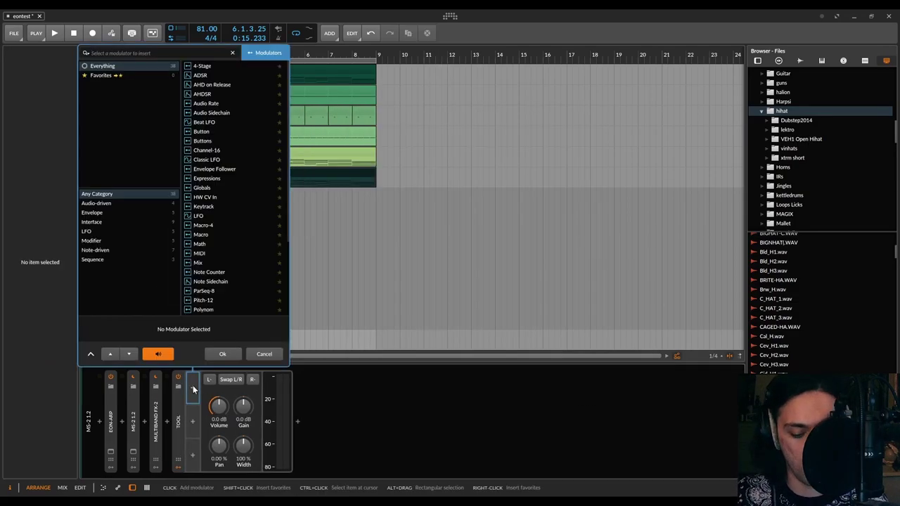
{"action": "type", "text": "audio"}
{"action": "double_click", "coordinate": [206, 66]}
Set the Audio Rate modulator's source to the ADSR output inside the kick track's FX Layer
{"action": "left_click", "coordinate": [251, 386]}
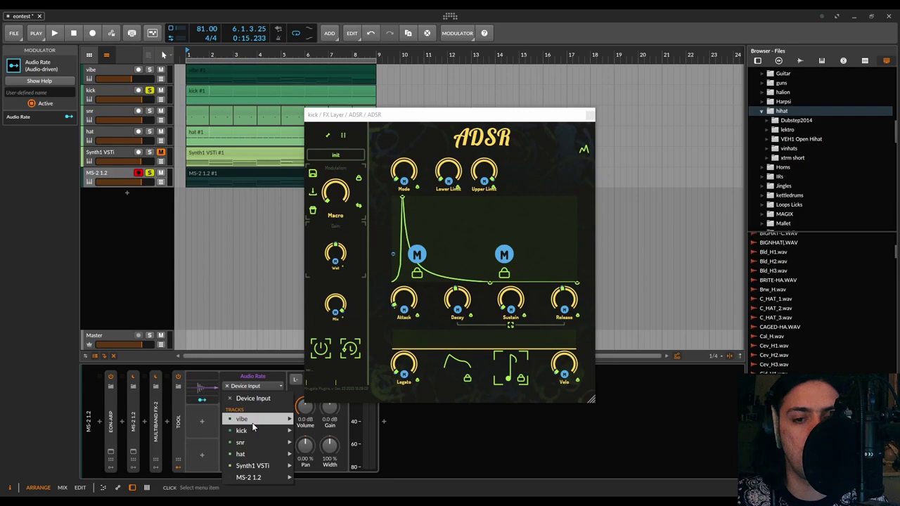
{"action": "mouse_move", "coordinate": [251, 430]}
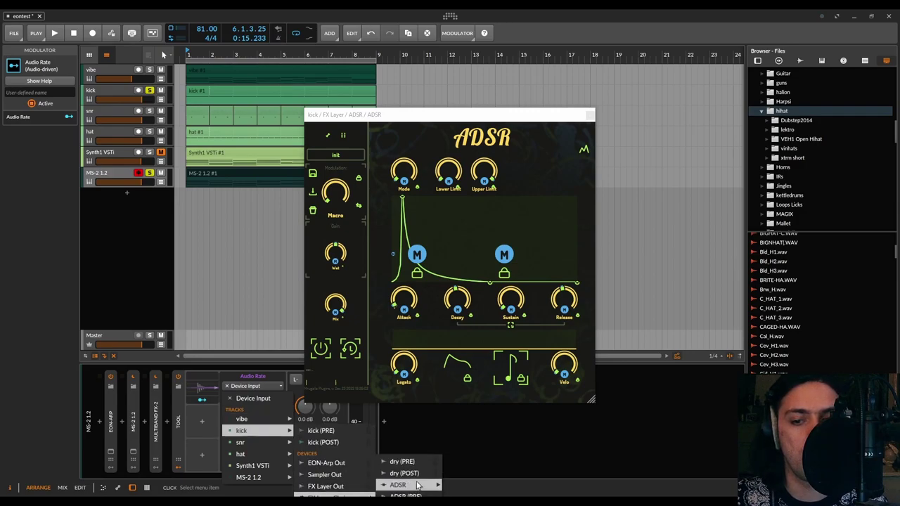
{"action": "left_click", "coordinate": [467, 485]}
Play the beat, map Audio Rate to the Tool's volume with an amount of -0.96, and close the ADSR window
{"action": "key", "text": "space"}
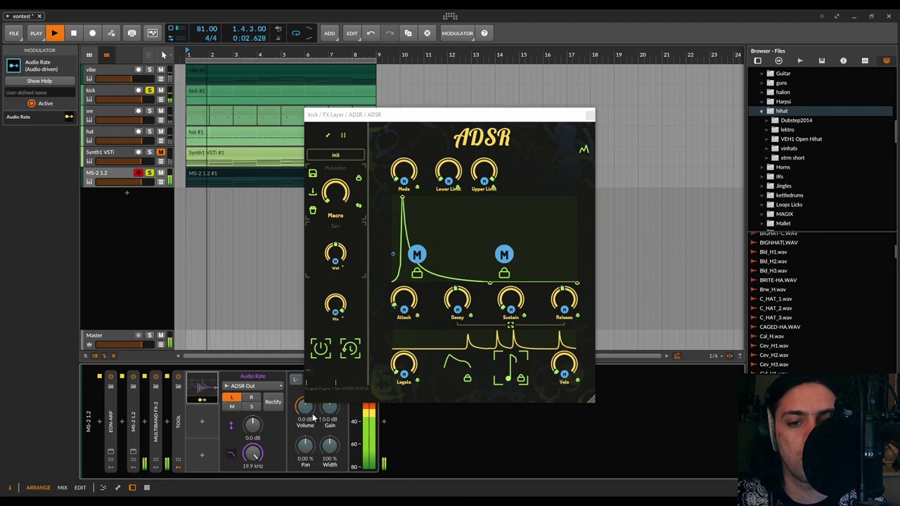
{"action": "left_click_drag", "start_coordinate": [305, 406], "coordinate": [304, 419]}
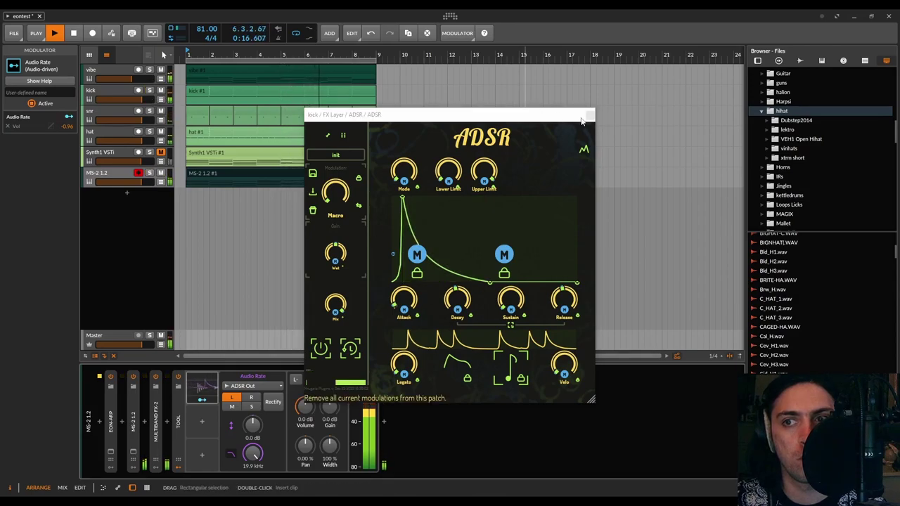
{"action": "left_click", "coordinate": [588, 114]}
{"action": "left_click", "coordinate": [117, 176]}
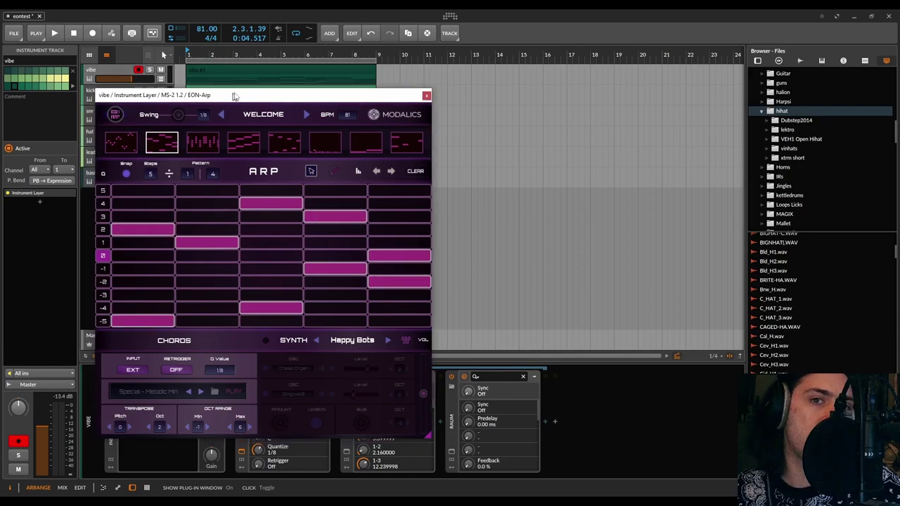
Move the vibe track's EON-Arp window clear of the track list, and switch the groove on and off again
{"action": "left_click_drag", "start_coordinate": [231, 92], "coordinate": [438, 28]}
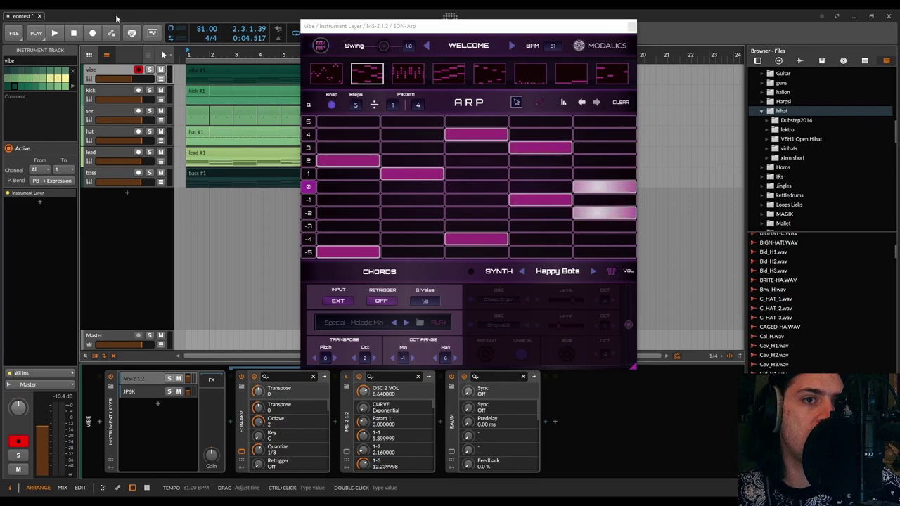
{"action": "left_click", "coordinate": [35, 33]}
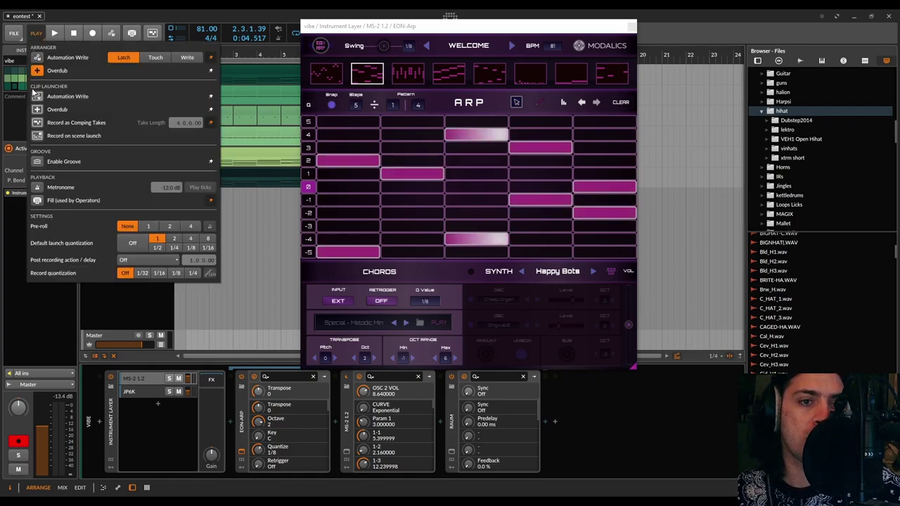
{"action": "left_click", "coordinate": [40, 161]}
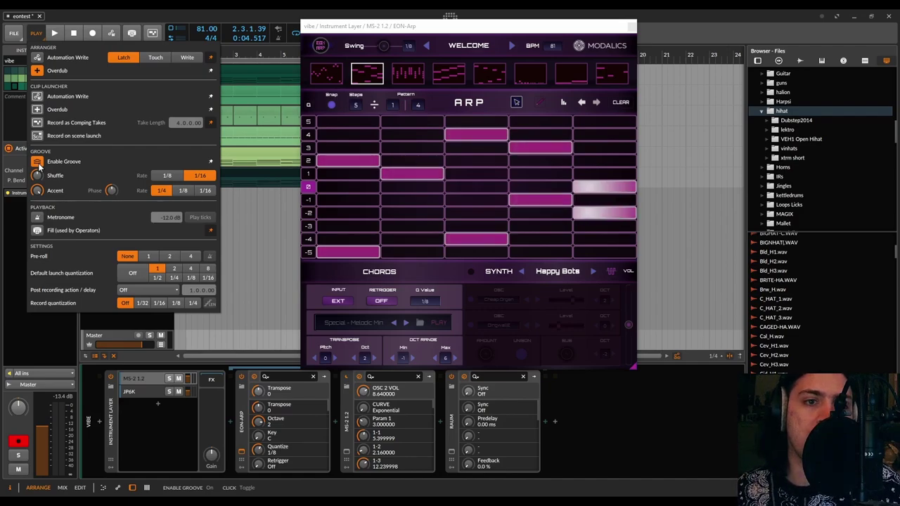
{"action": "left_click", "coordinate": [39, 163]}
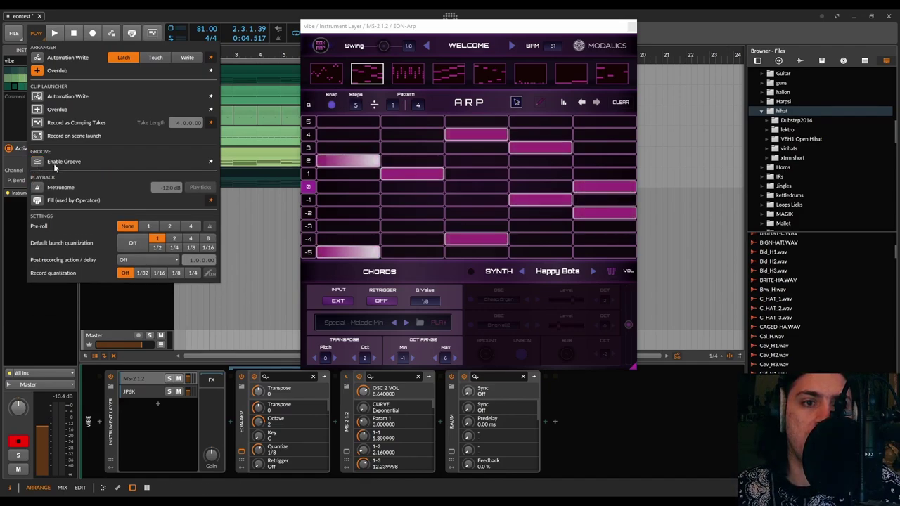
{"action": "left_click", "coordinate": [380, 50]}
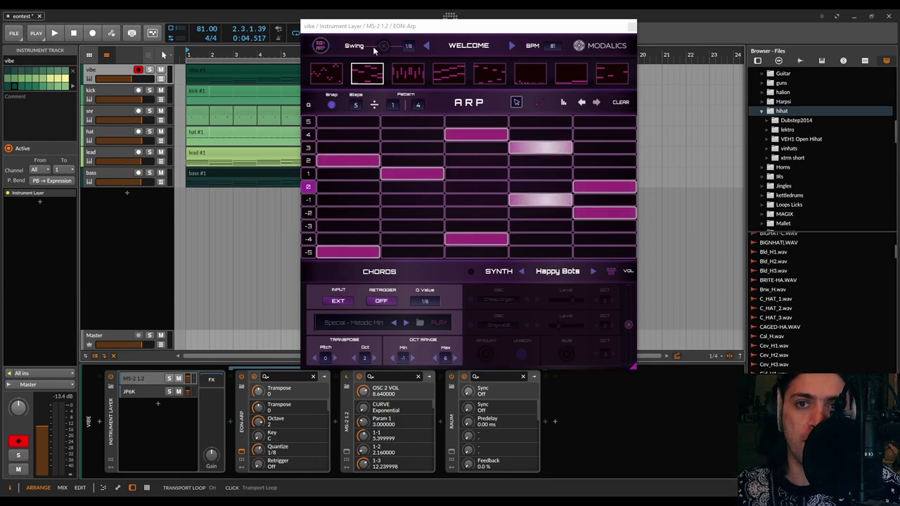
Enable the project's groove, and close the playback settings
{"action": "left_click", "coordinate": [43, 34]}
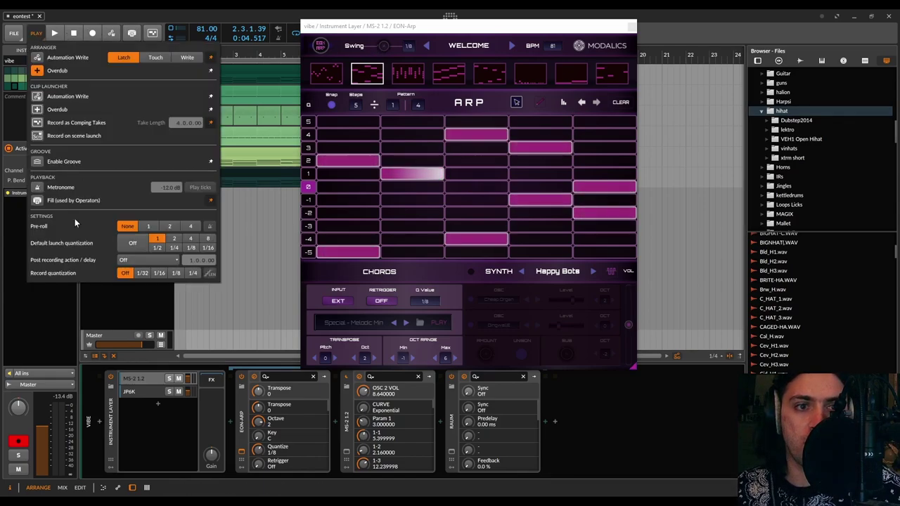
{"action": "left_click", "coordinate": [37, 161]}
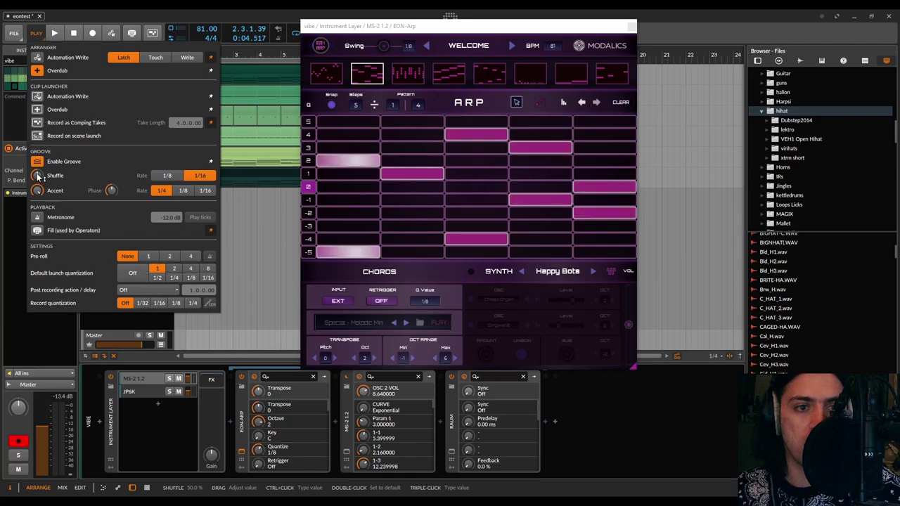
{"action": "left_click", "coordinate": [37, 33]}
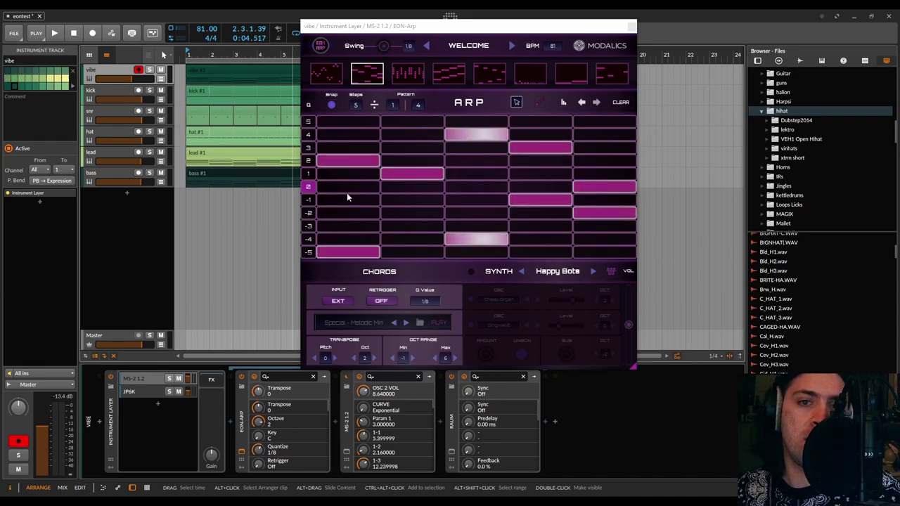
Open the bass clip in an enlarged note editor, audition a key and select the notes in its first bar
{"action": "double_click", "coordinate": [266, 172]}
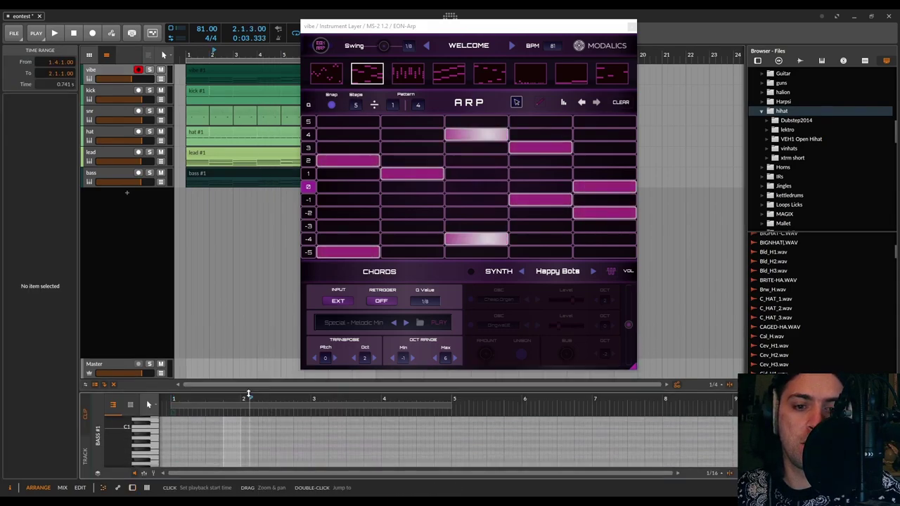
{"action": "left_click_drag", "start_coordinate": [245, 385], "coordinate": [220, 205]}
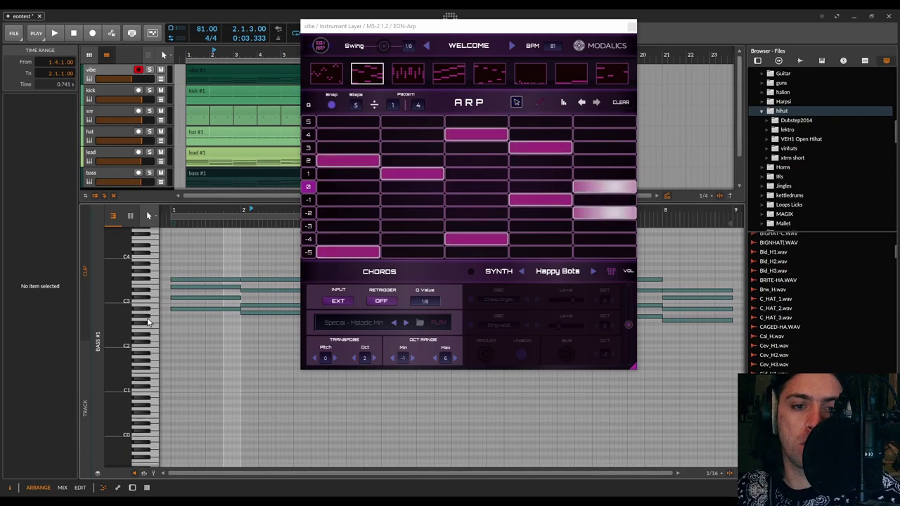
{"action": "left_click", "coordinate": [154, 271]}
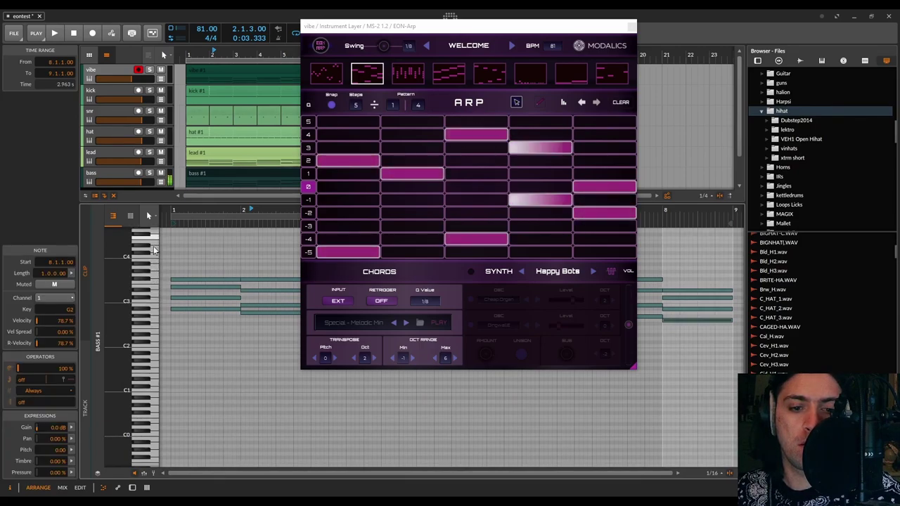
{"action": "left_click_drag", "start_coordinate": [165, 272], "coordinate": [239, 316]}
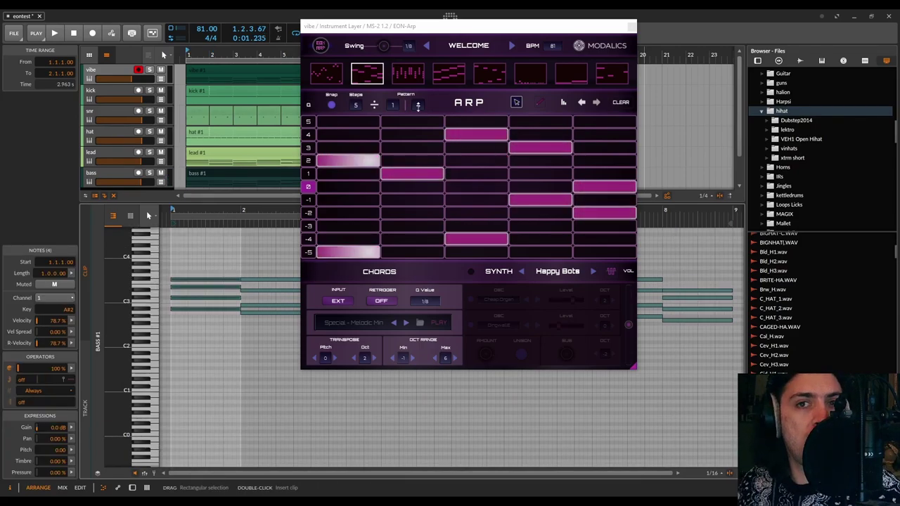